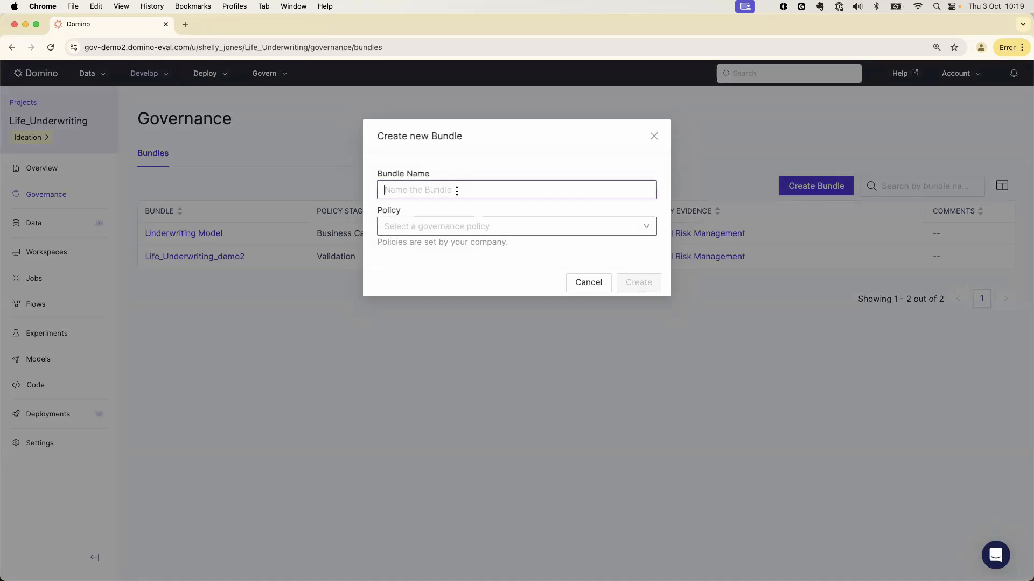
Create a governance bundle named Underwriting under the Model Risk Management policy
type("Underwriting")
left_click(474, 227)
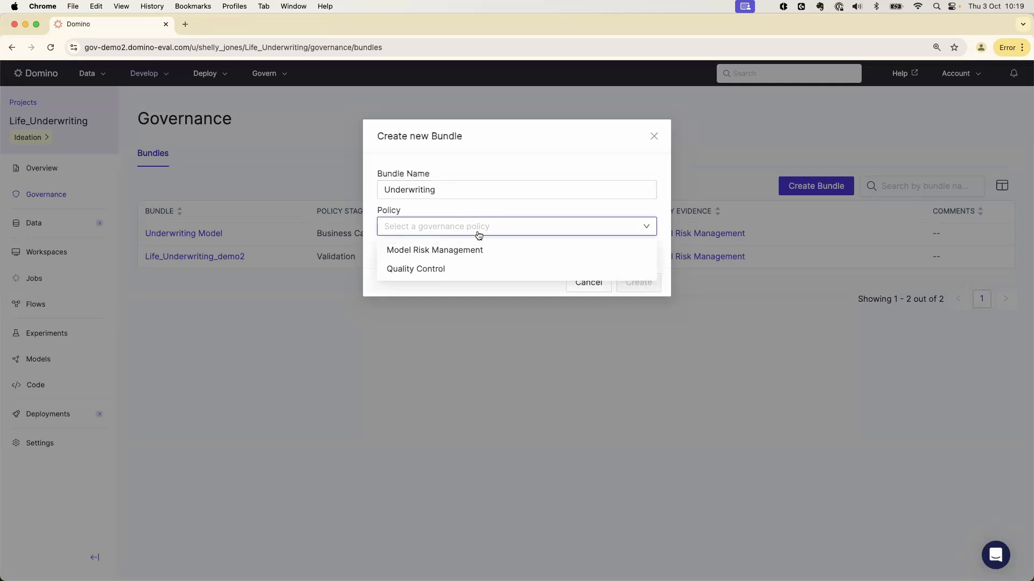
left_click(487, 250)
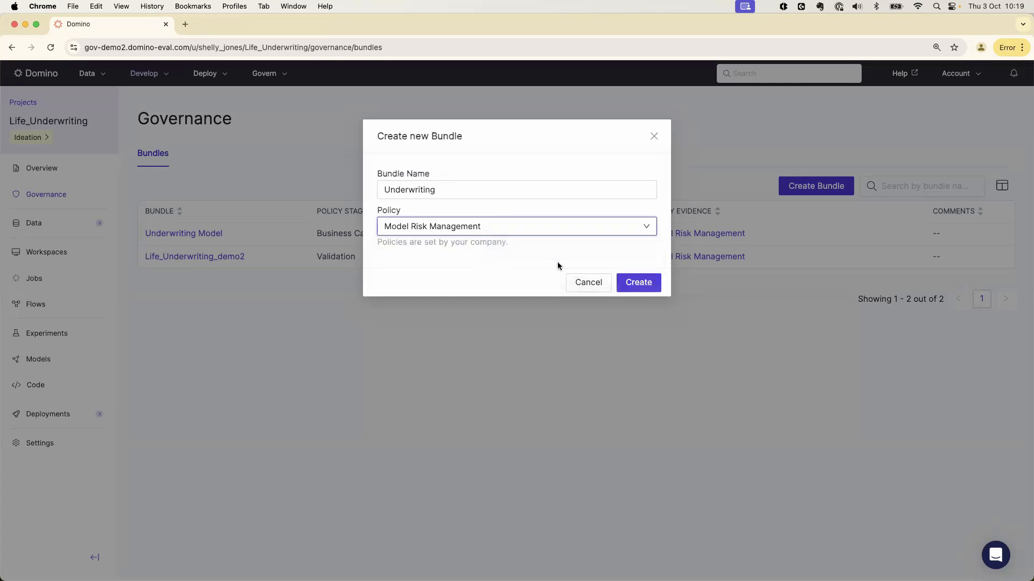
left_click(623, 280)
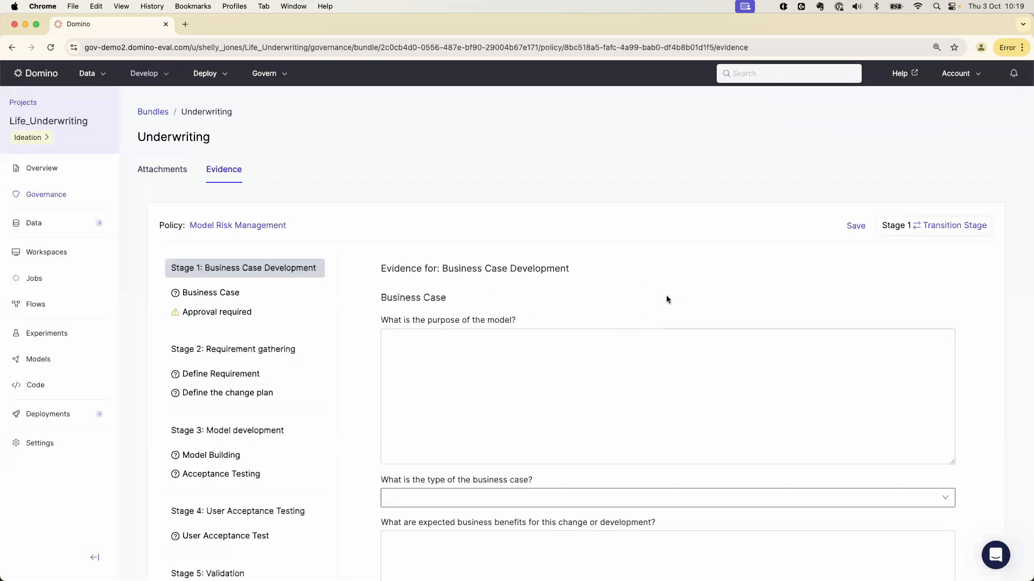
Fill in the model's purpose in the Business Case evidence with the prepared paragraph on machine learning improving underwriting decisions
scroll(341, 420, "down", 5)
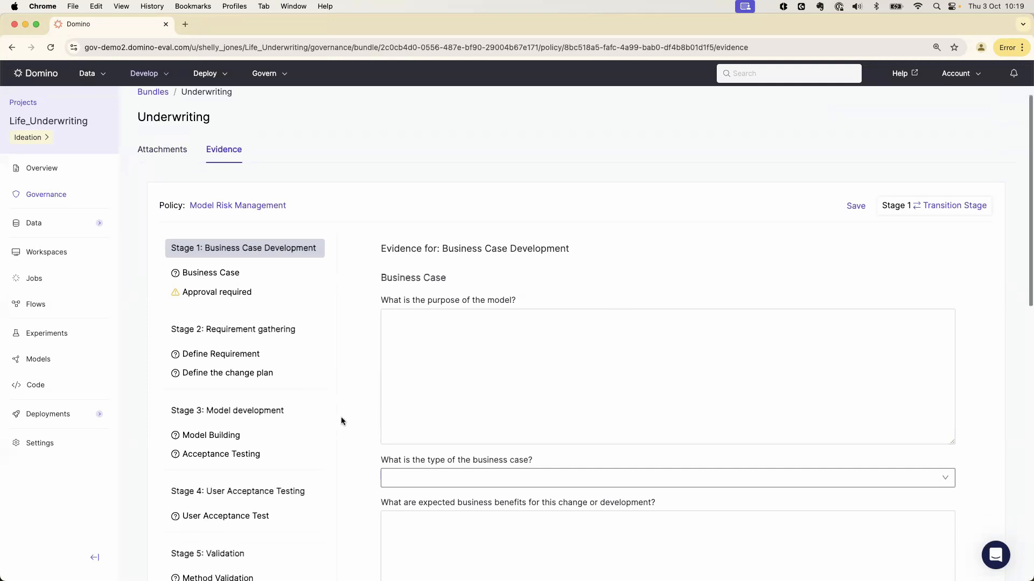
scroll(342, 421, "down", 6)
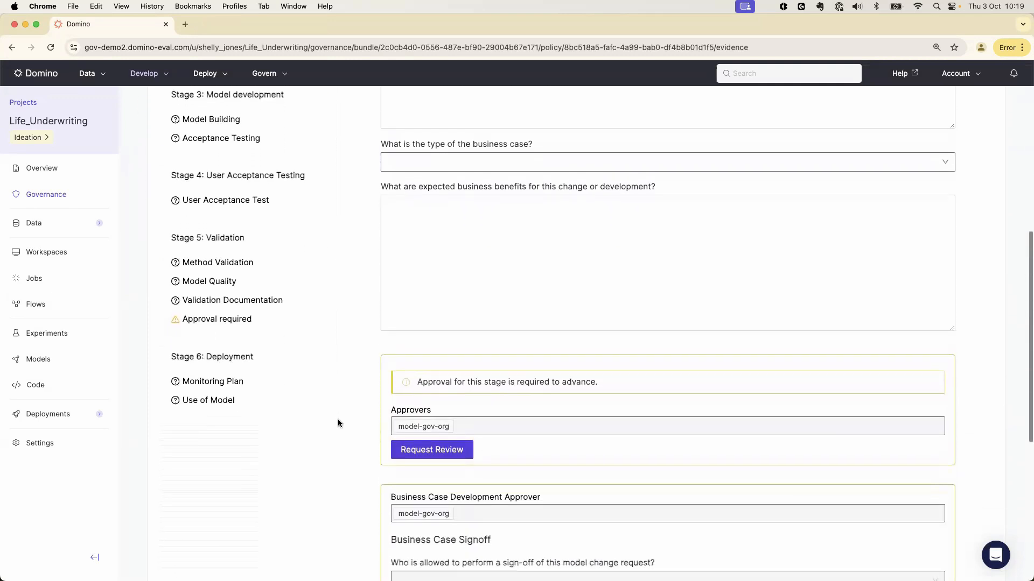
scroll(338, 423, "up", 5)
scroll(338, 423, "up", 4)
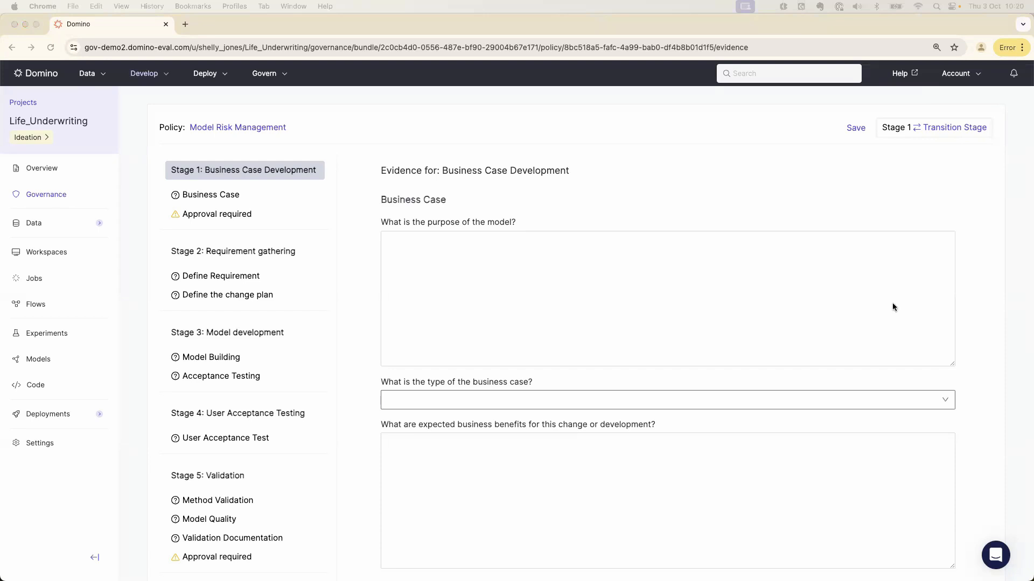
left_click(445, 302)
type("Traditionally, underwriting decisions have been made using actuarial models and expert judgment. However, with the advancement of technology and the availability of large datasets, machine learning (ML) models have been increasingly adopted to improve the accuracy and efficiency of these decisions.")
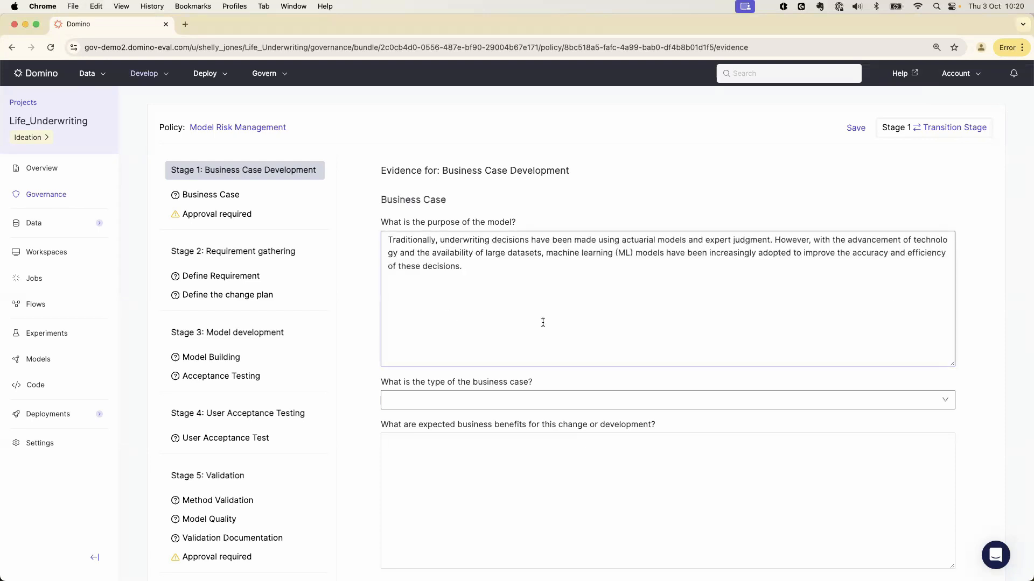
Set the business case type to Model development (incl new model) and enter faster, more consistent and fairer risk assessment as the expected benefits
scroll(546, 323, "down", 2)
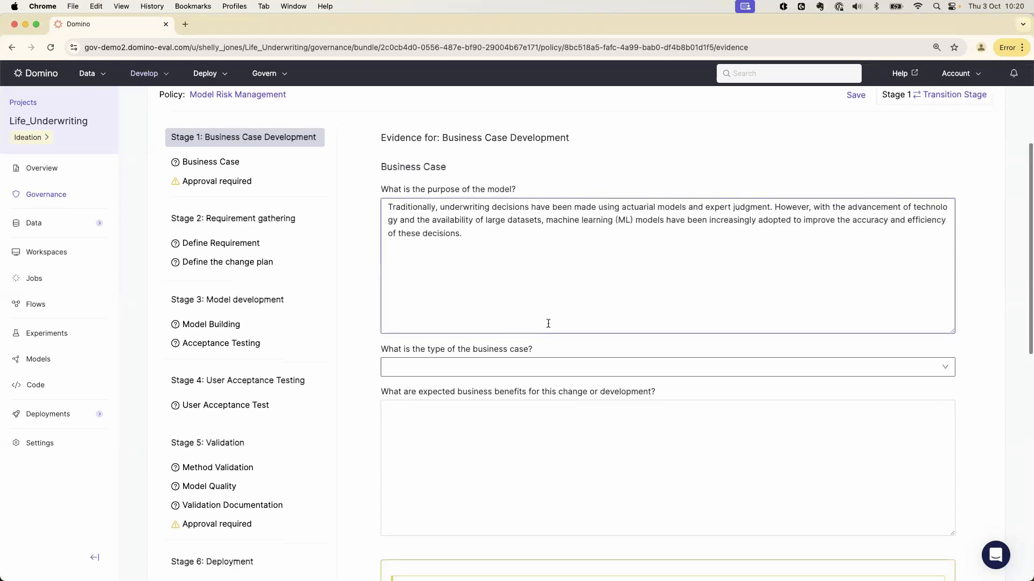
scroll(546, 323, "down", 3)
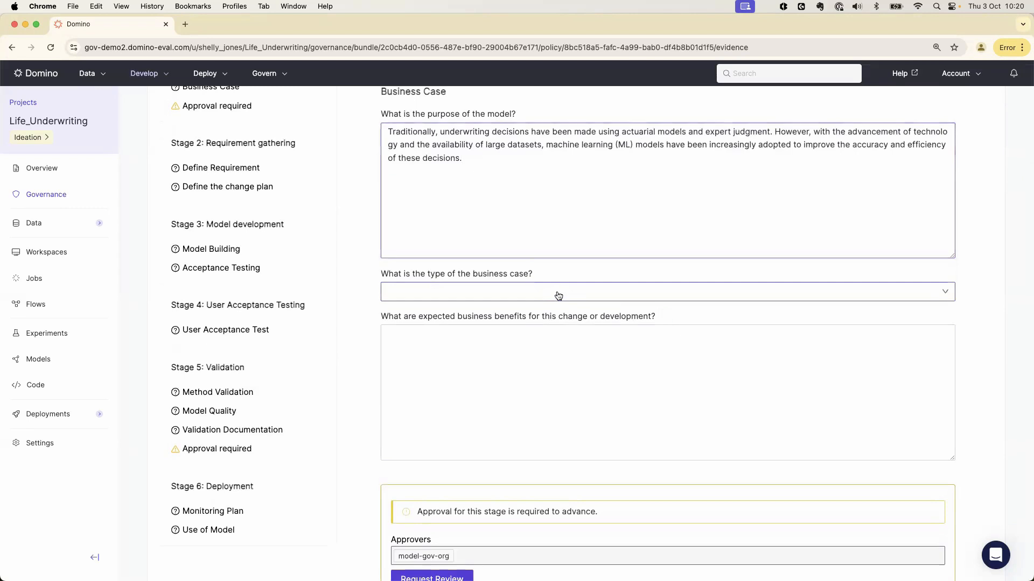
left_click(557, 293)
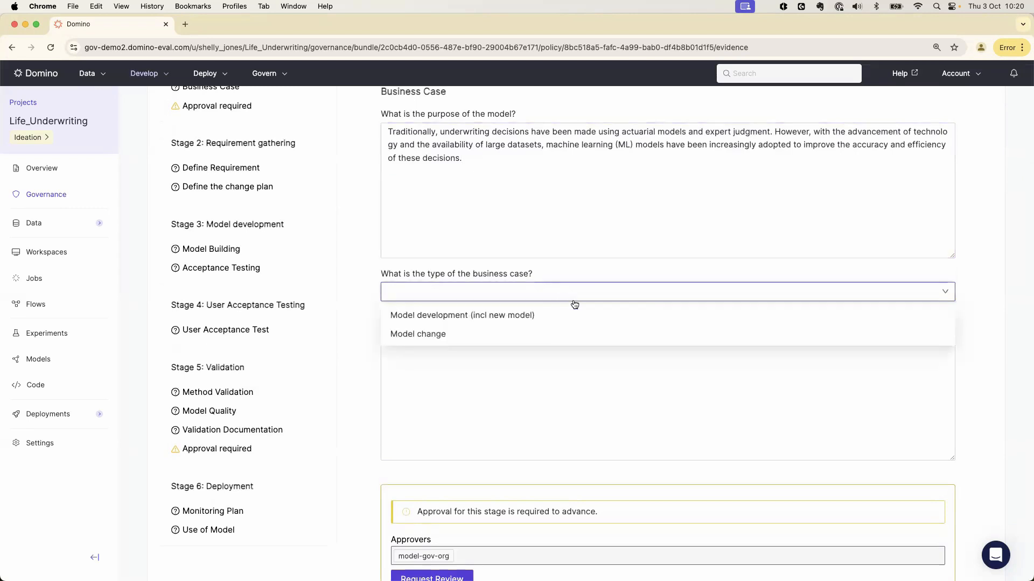
left_click(433, 316)
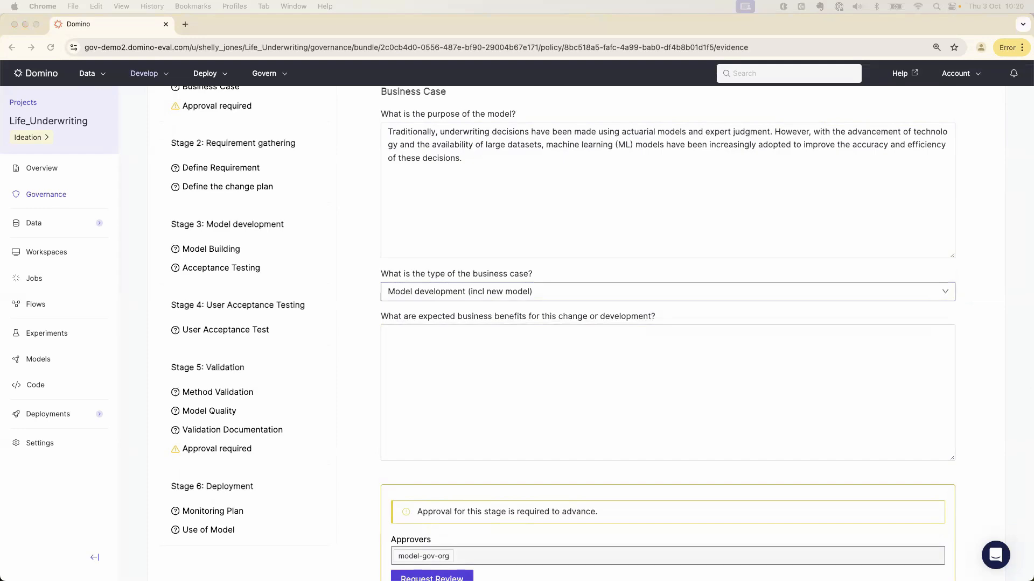
left_click(618, 412)
type("This approach not only improves the speed and efficiency of underwriting but also enhances the consistency and fairness of risk assessment.")
Request a review of the Stage 1 business case from the model-gov-org approvers
scroll(619, 413, "down", 3)
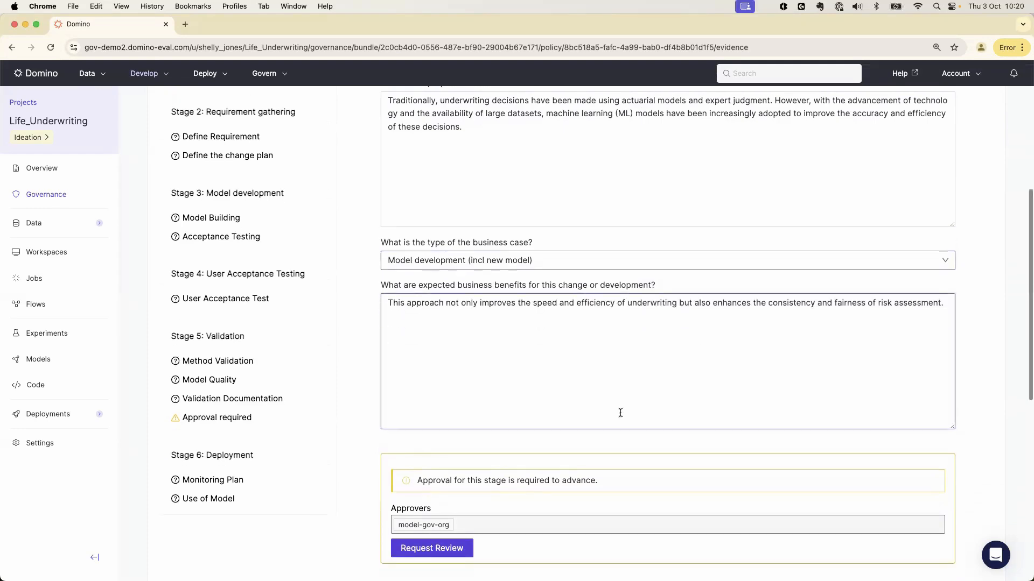
scroll(617, 414, "down", 5)
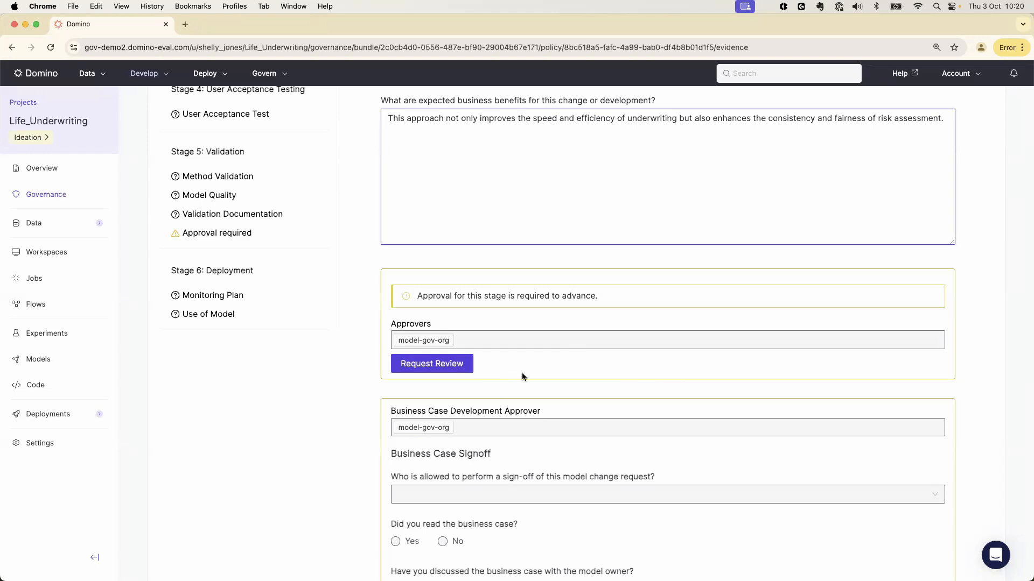
left_click(435, 371)
Switch to the approver's Domino session, refresh the home page and open the Underwriting bundle through the Stage 1 Business Case Sign Off task
key("ctrl+Right")
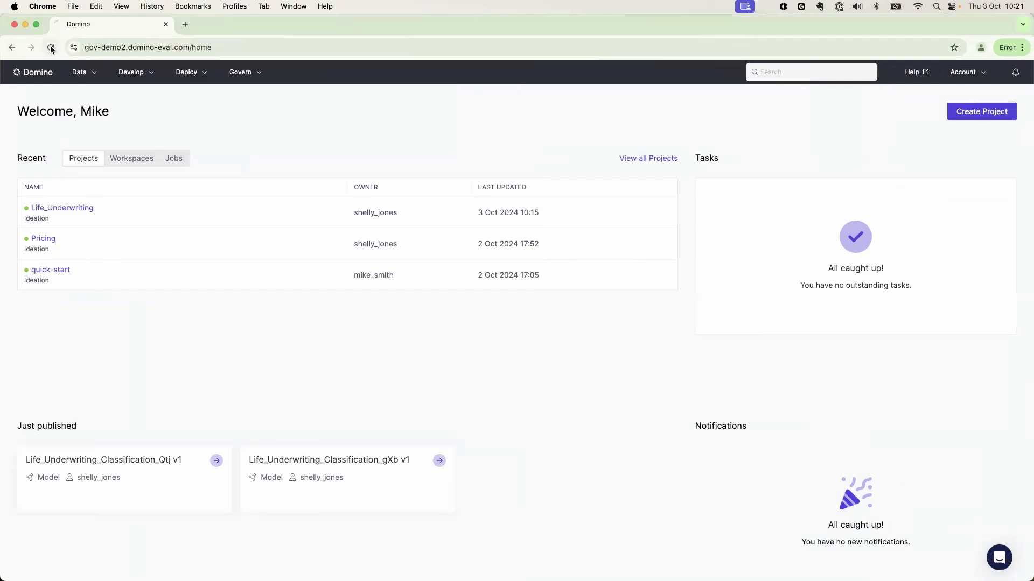
left_click(51, 48)
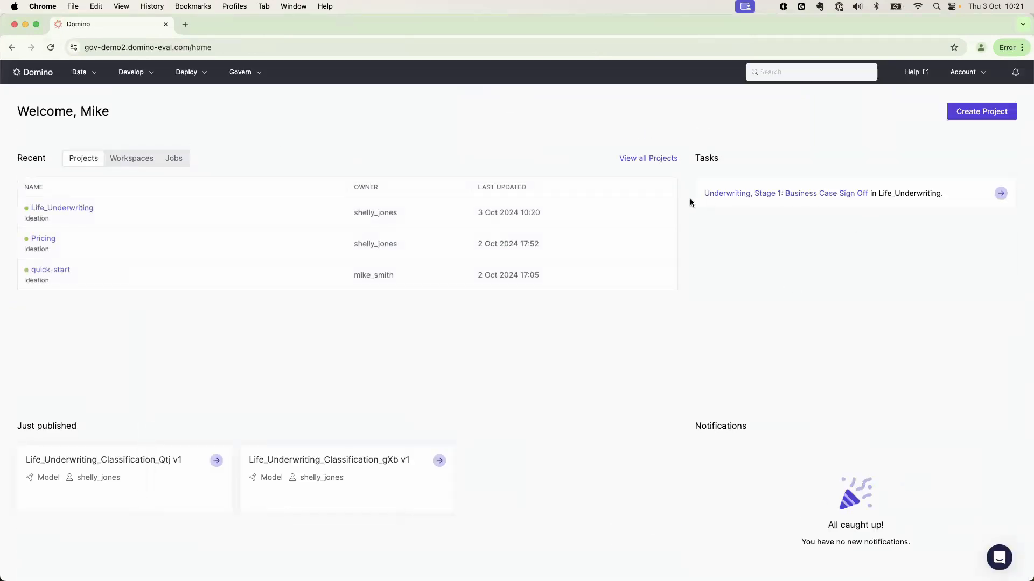
left_click(853, 195)
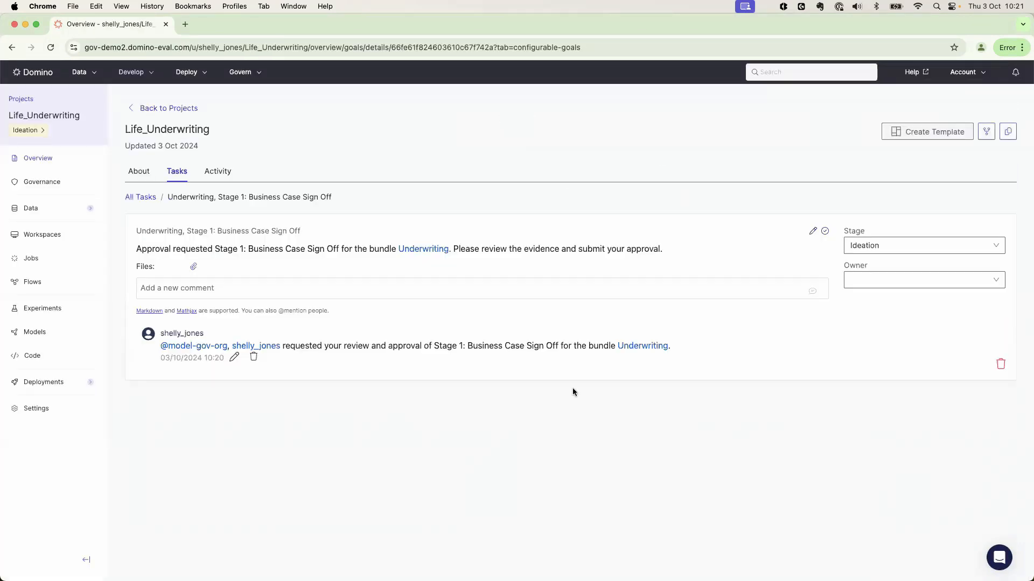
left_click(641, 346)
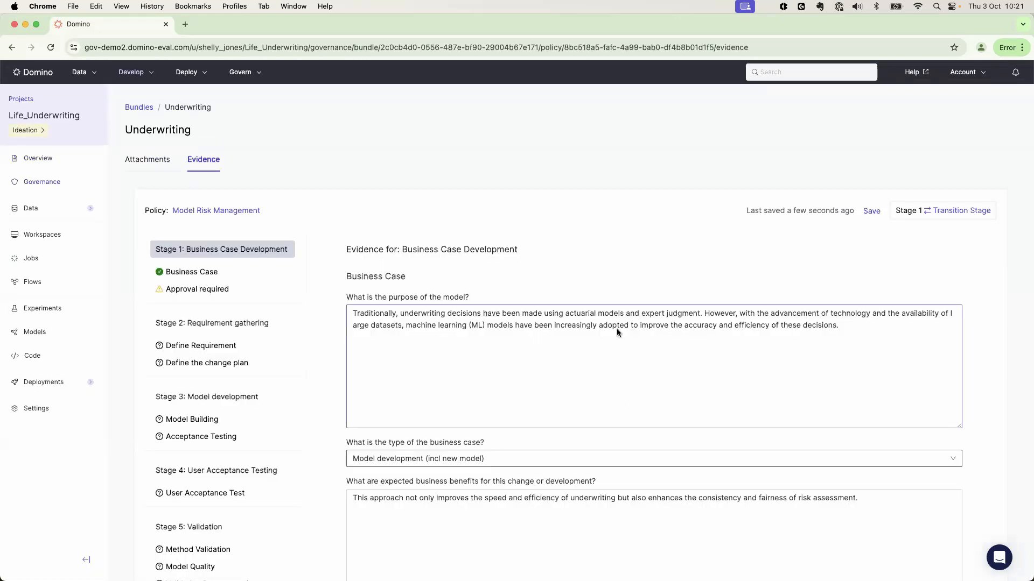
Complete the Business Case Signoff with Model owner or model approver, Yes to both review questions, High risk and sign-off date 02102024
scroll(321, 331, "down", 2)
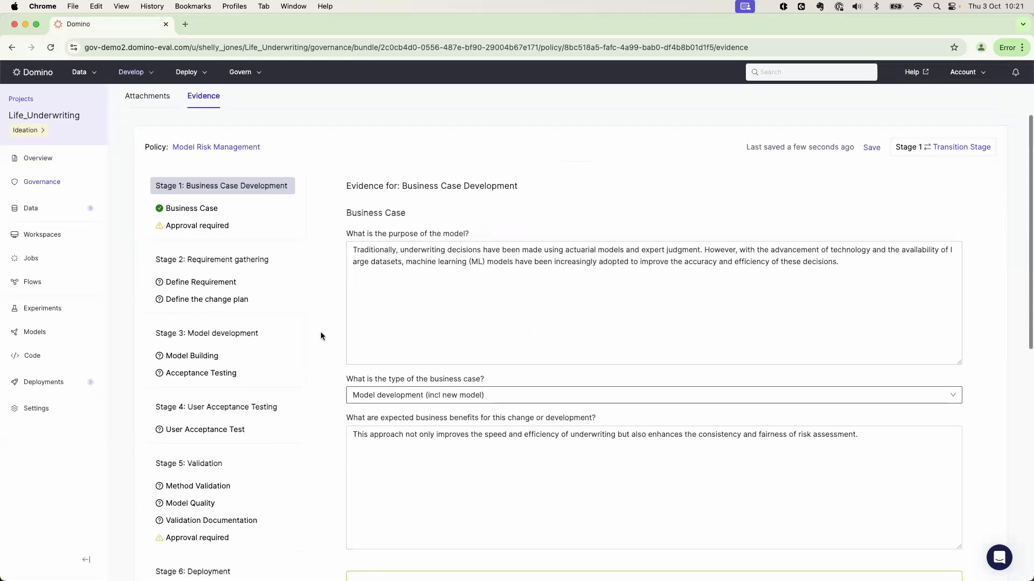
scroll(323, 334, "down", 3)
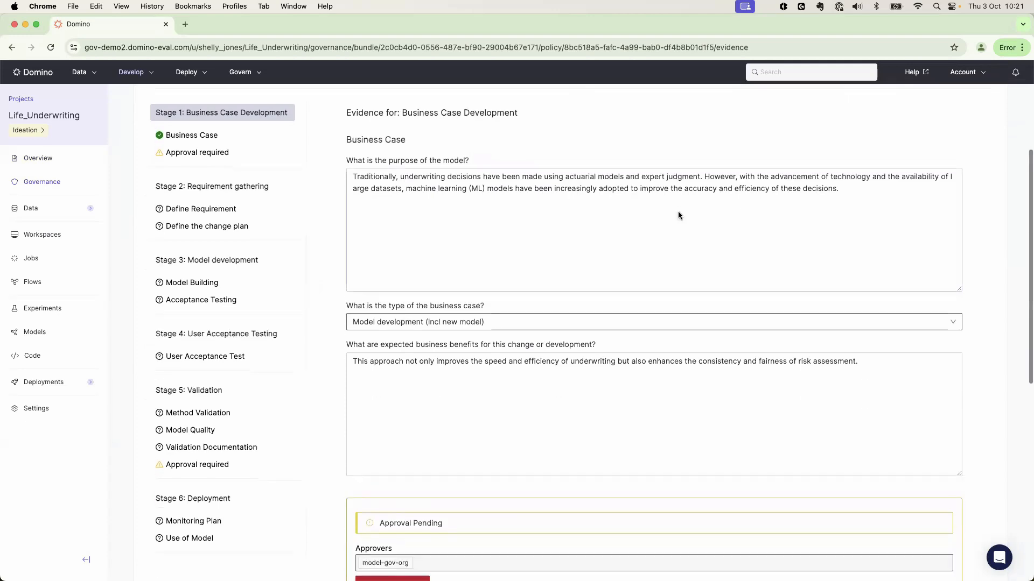
scroll(485, 326, "down", 3)
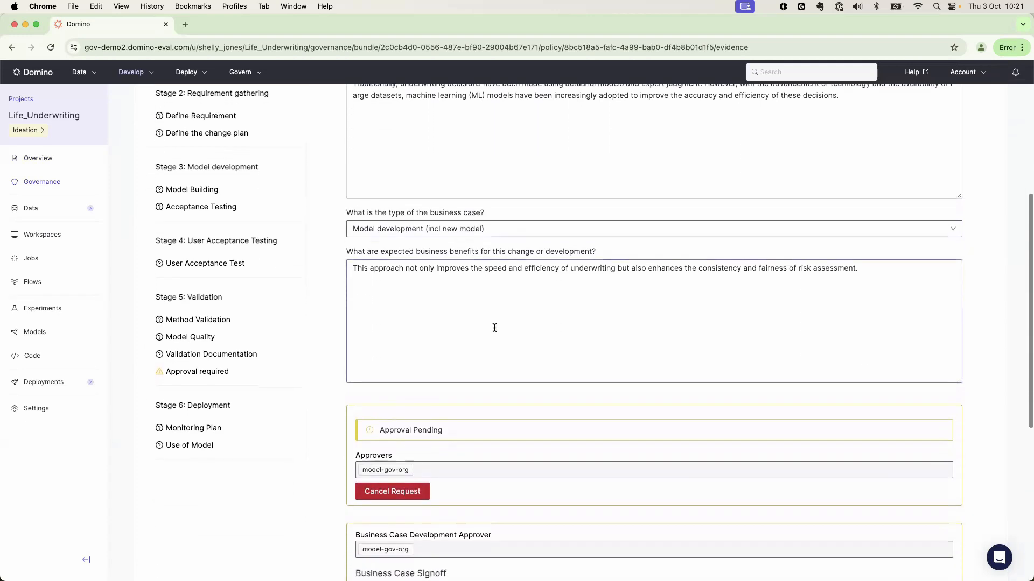
scroll(494, 328, "down", 10)
left_click(412, 292)
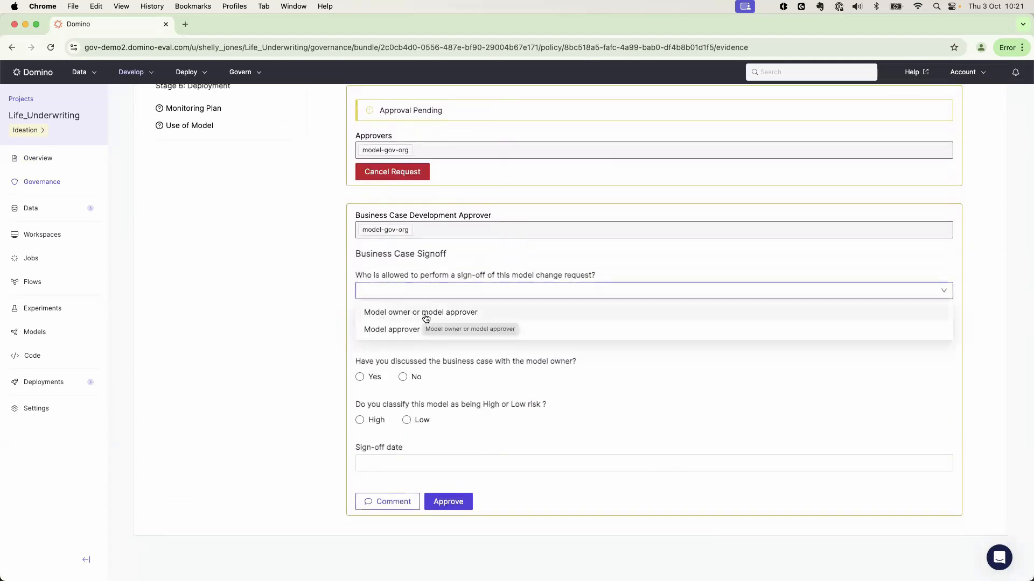
left_click(423, 313)
left_click(359, 334)
left_click(359, 377)
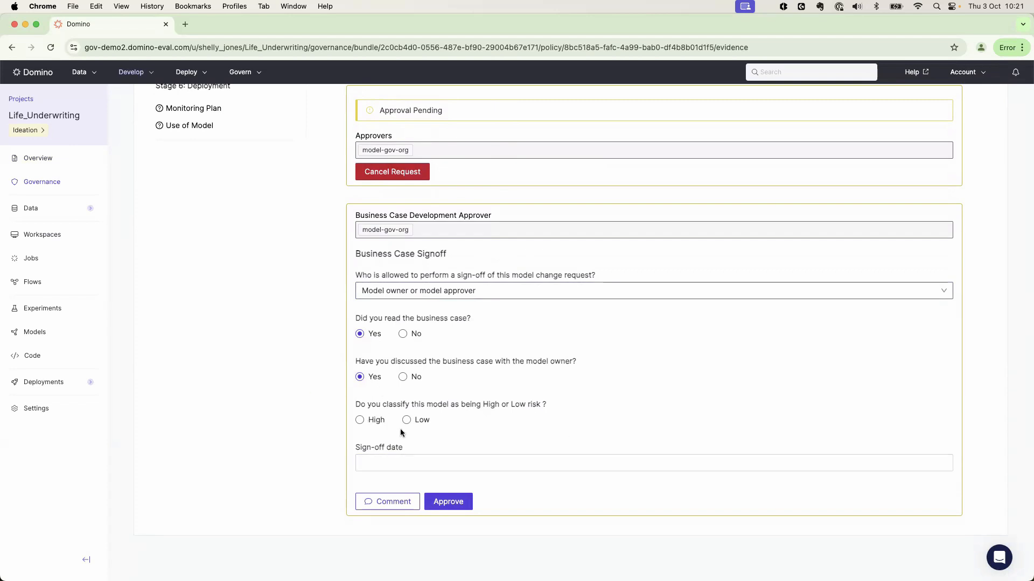
left_click(359, 421)
left_click(427, 463)
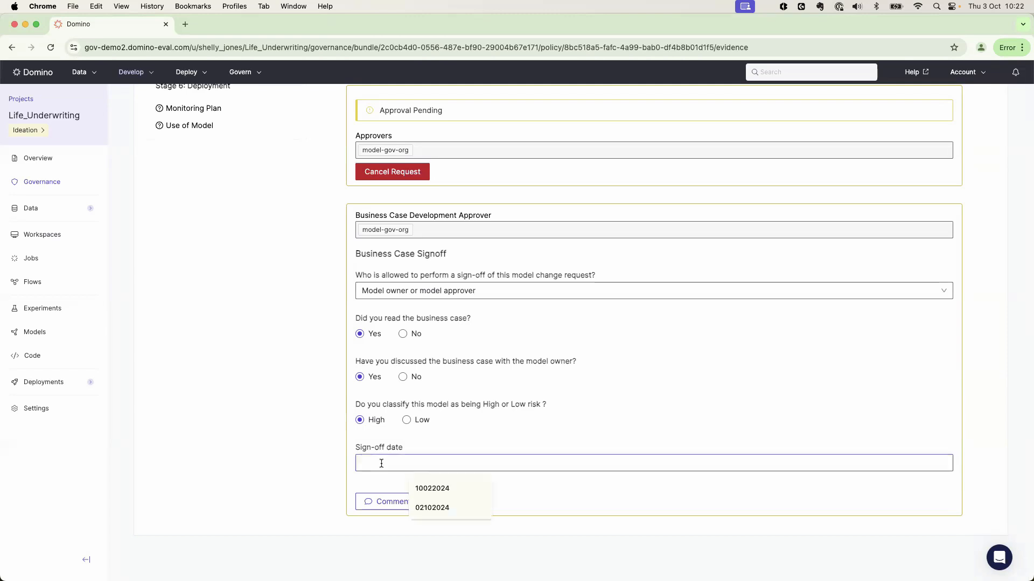
left_click(428, 506)
Approve the Stage 1 business case without leaving a comment
left_click(389, 502)
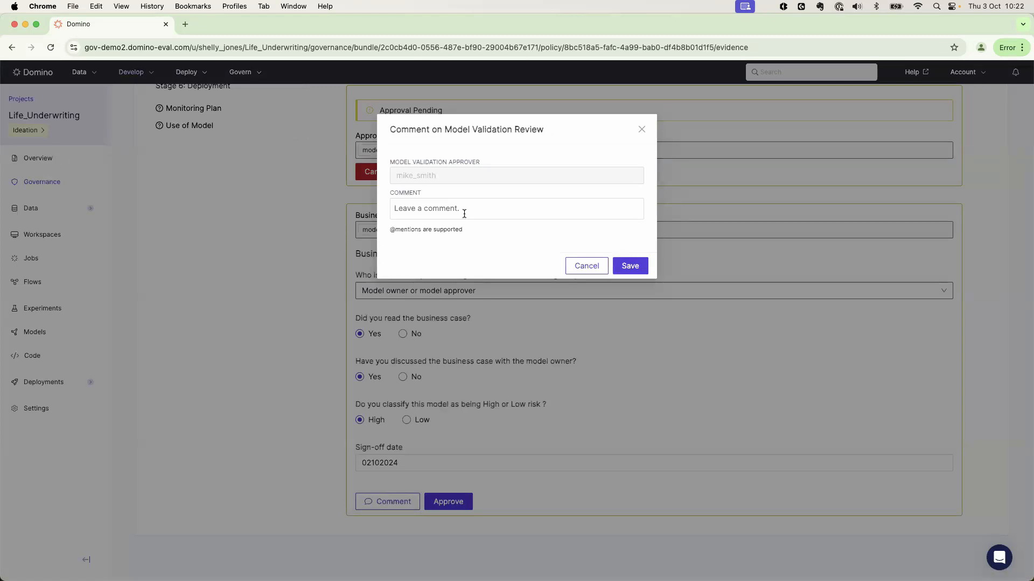
left_click(587, 267)
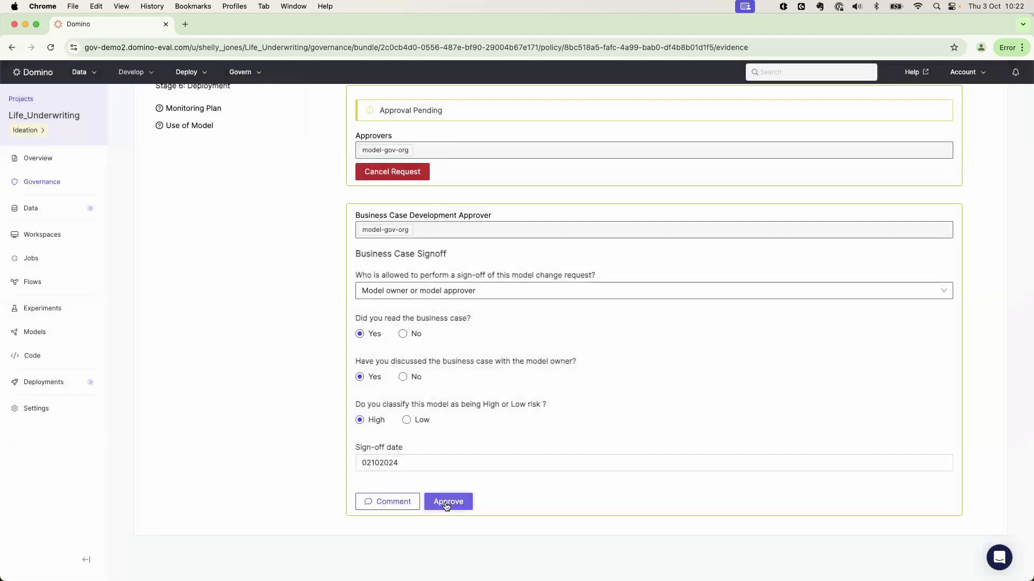
left_click(446, 502)
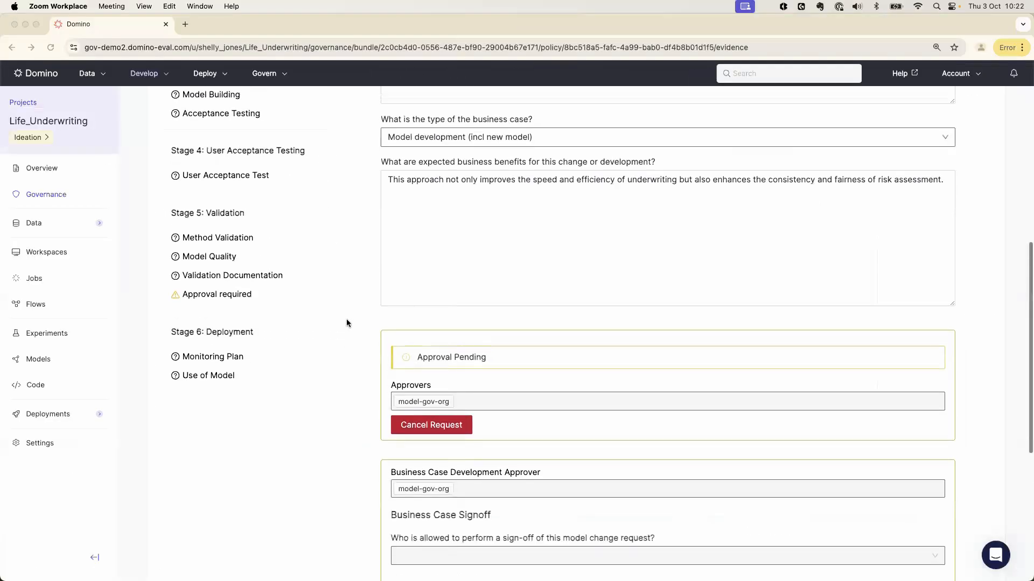
scroll(347, 323, "up", 7)
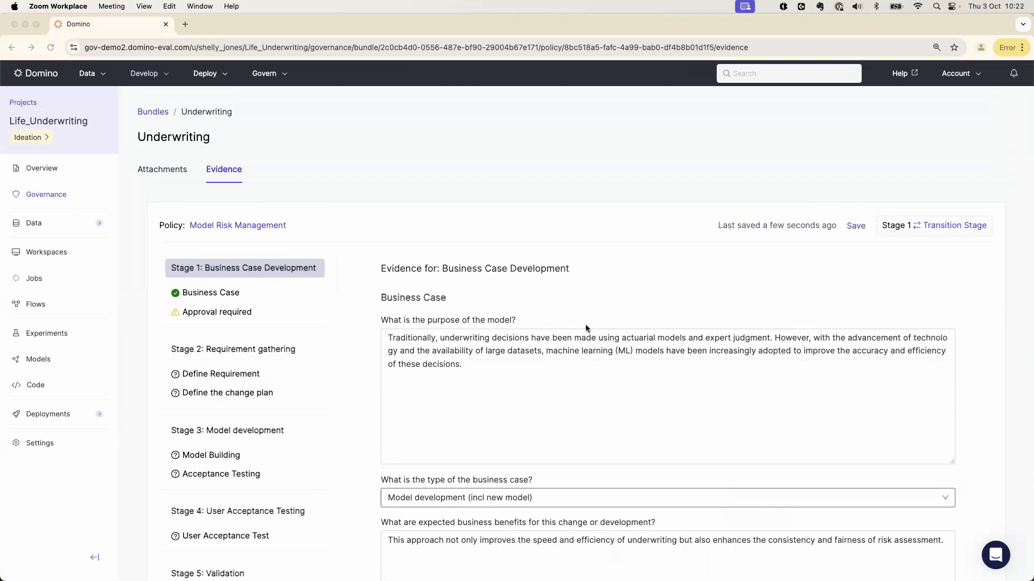
In the project owner's session, open the registered model Life_Underwriting_Classification_Qtj and review its version details
left_click(31, 359)
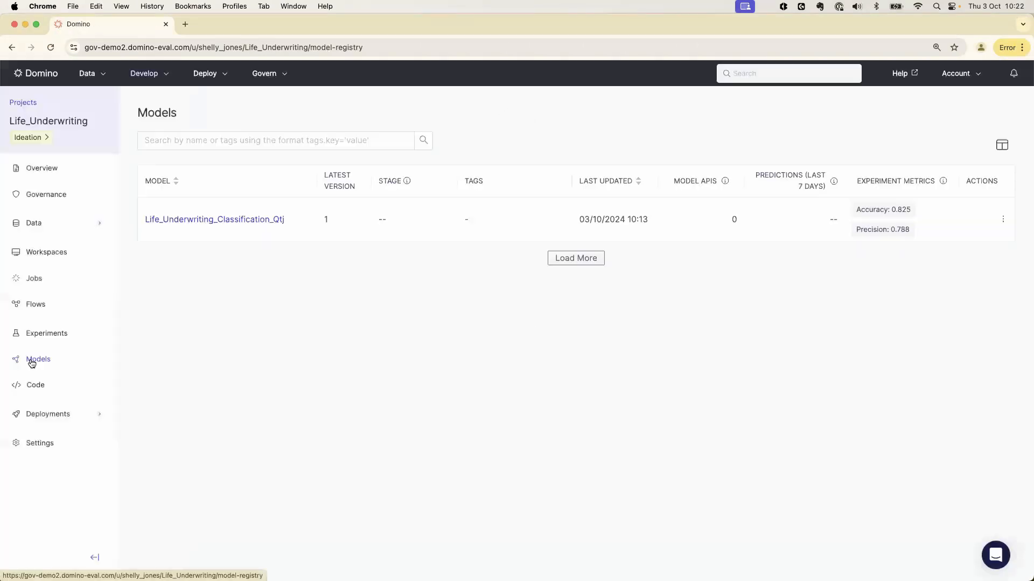
left_click(209, 219)
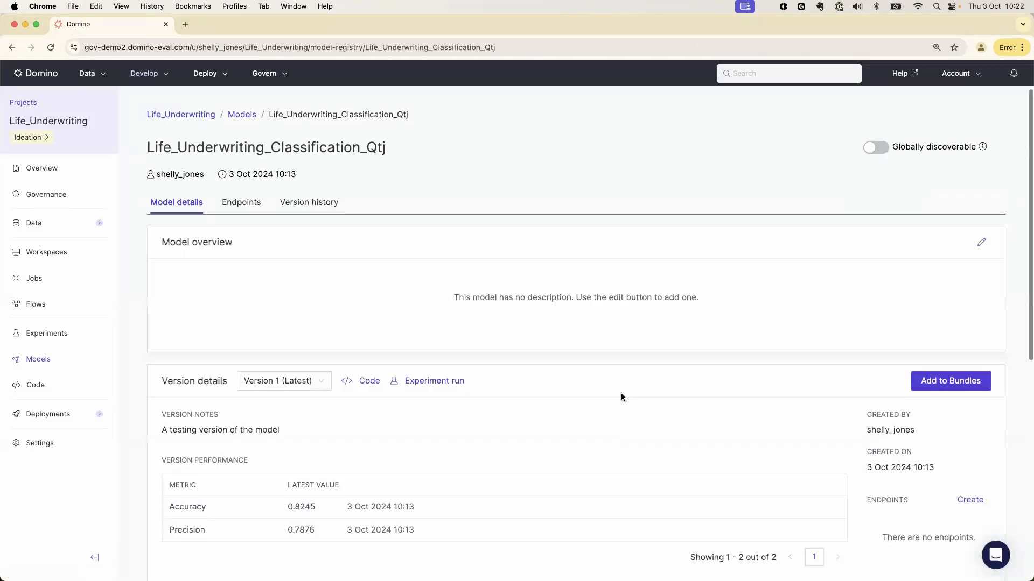
scroll(625, 397, "down", 3)
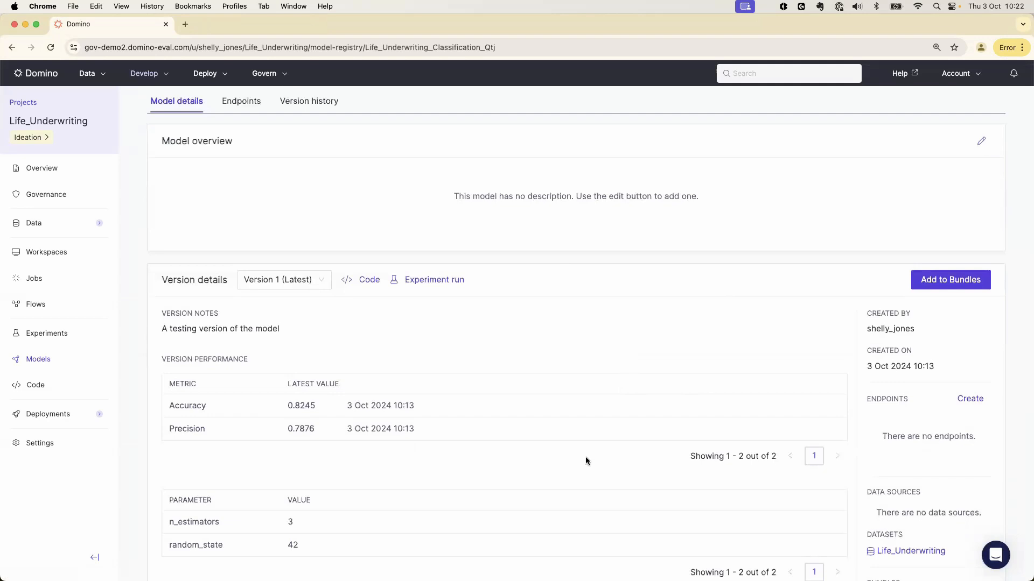
scroll(586, 457, "down", 2)
scroll(586, 461, "up", 1)
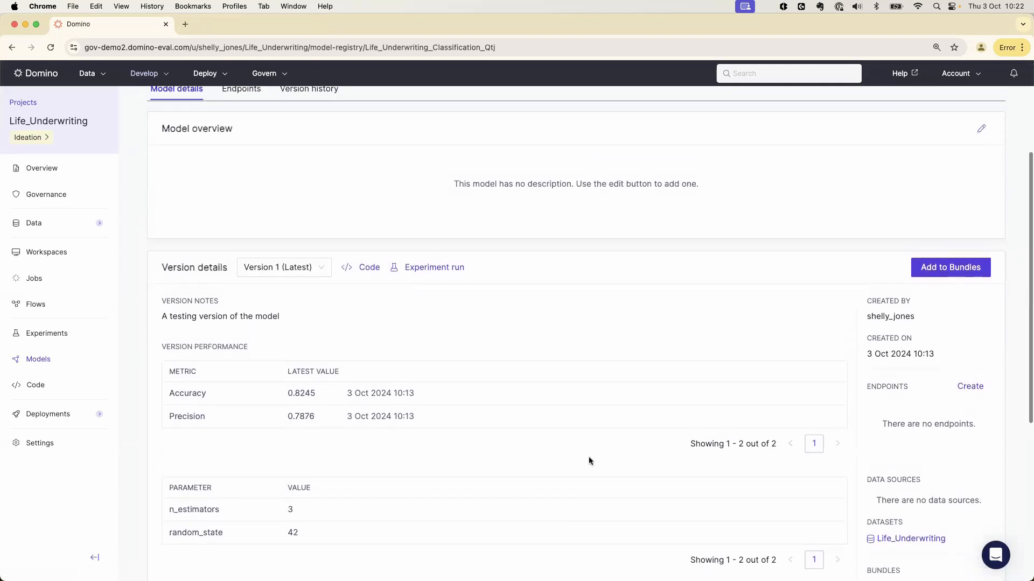
Add the Life_Underwriting_Classification_Qtj model to the existing bundle Life_Underwriting_demo2
left_click(942, 272)
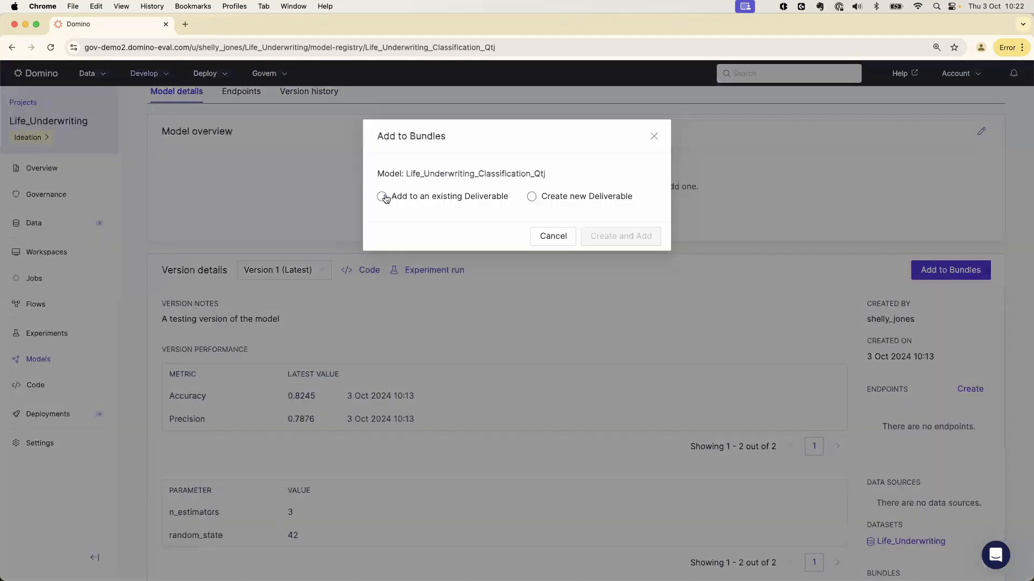
left_click(384, 197)
left_click(447, 230)
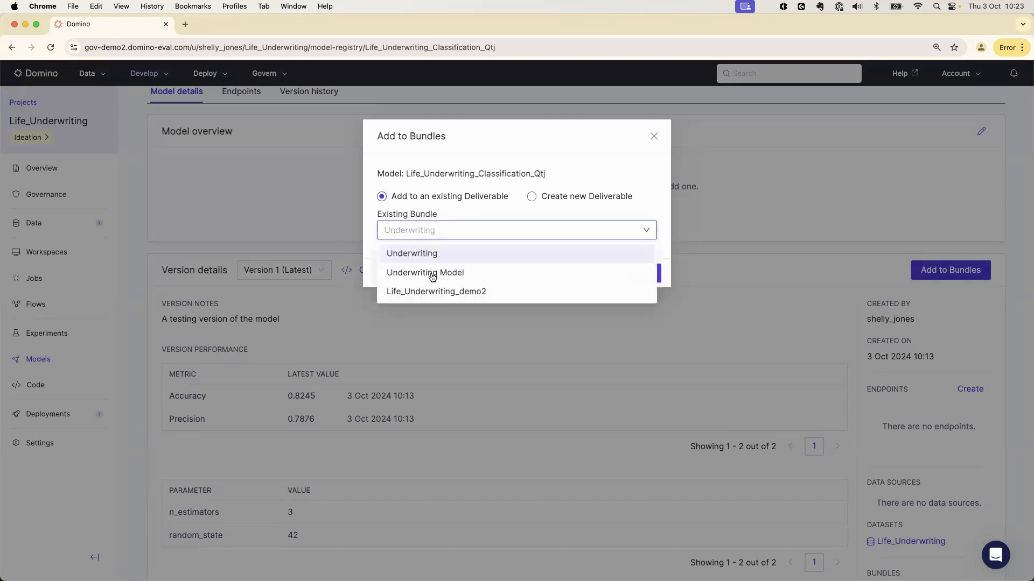
left_click(440, 293)
left_click(644, 273)
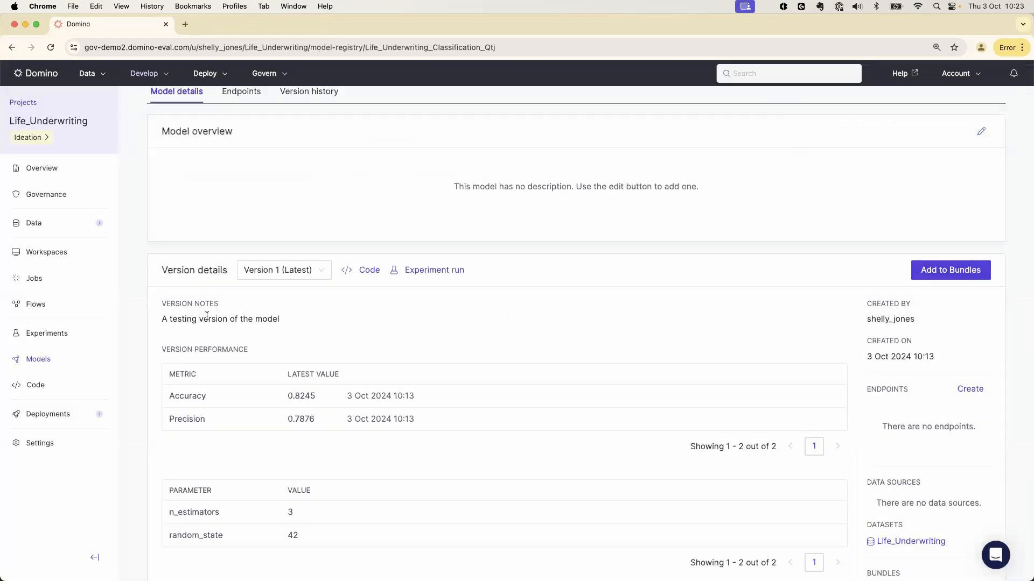
Add Model Validation Report.pdf from the project's code files to the existing bundle Life_Underwriting_demo2
left_click(36, 385)
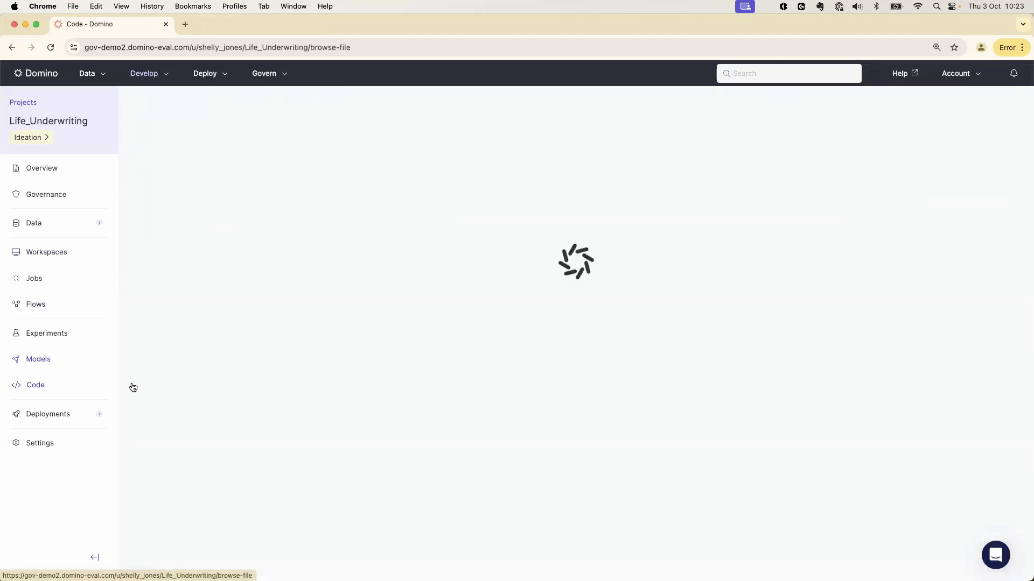
scroll(396, 380, "down", 1)
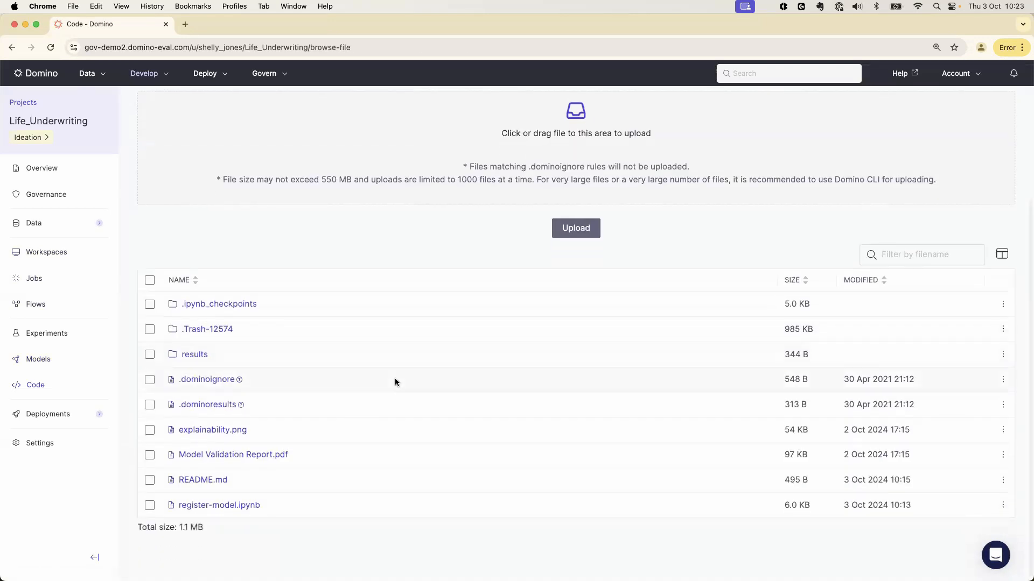
left_click(1003, 457)
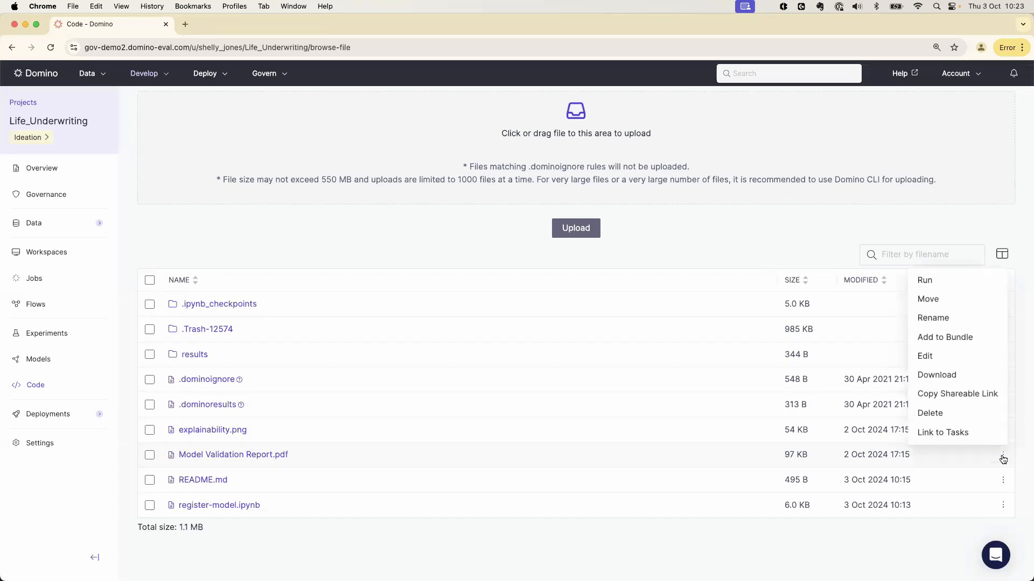
left_click(942, 337)
left_click(428, 174)
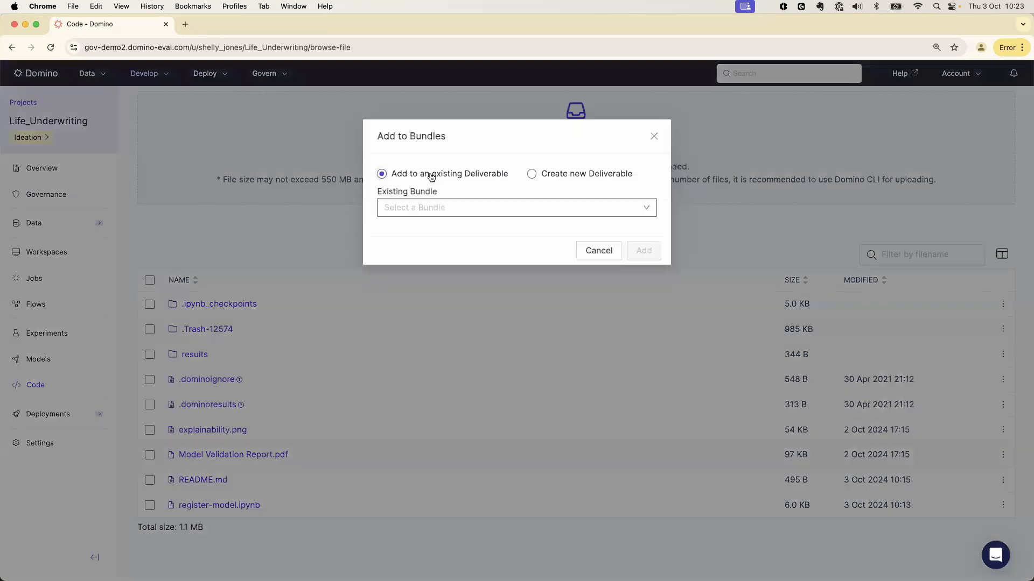
left_click(444, 210)
left_click(444, 269)
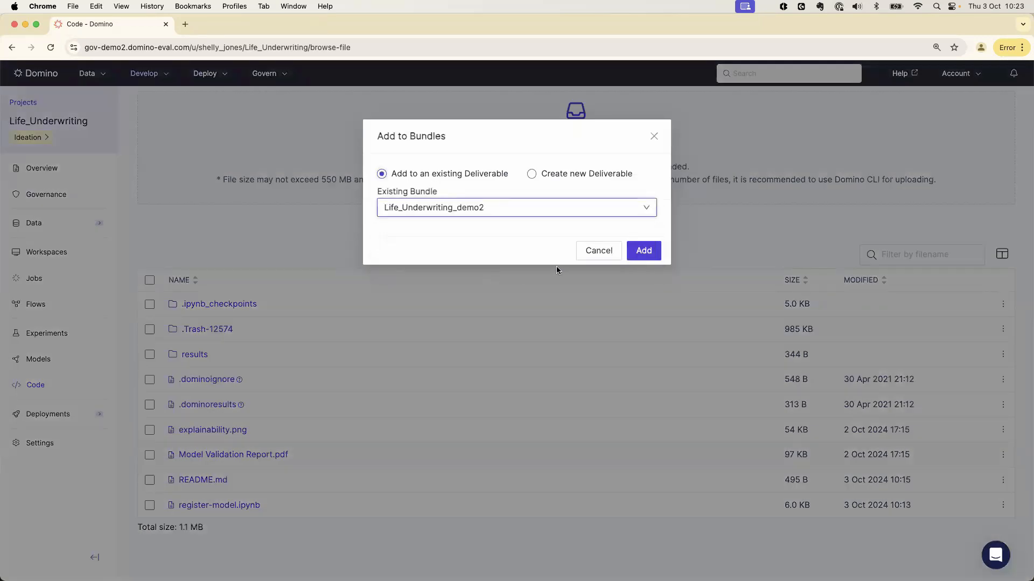
left_click(642, 251)
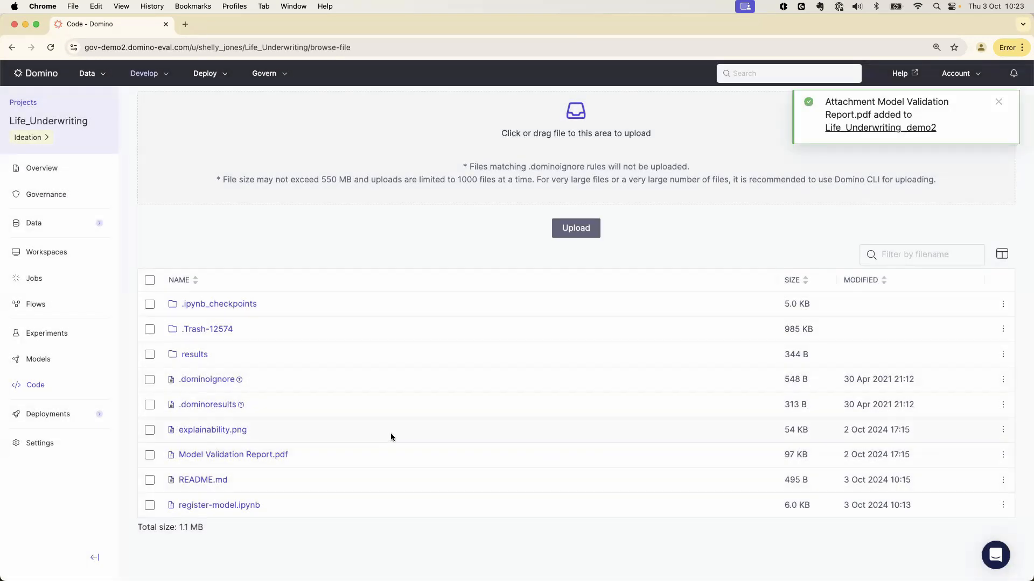
In the Life_Underwriting_demo2 bundle's Stage 5 Validation evidence, paste the methodology statement about a Support Vector Machine trained on demographic, medical, lifestyle and financial information
left_click(47, 194)
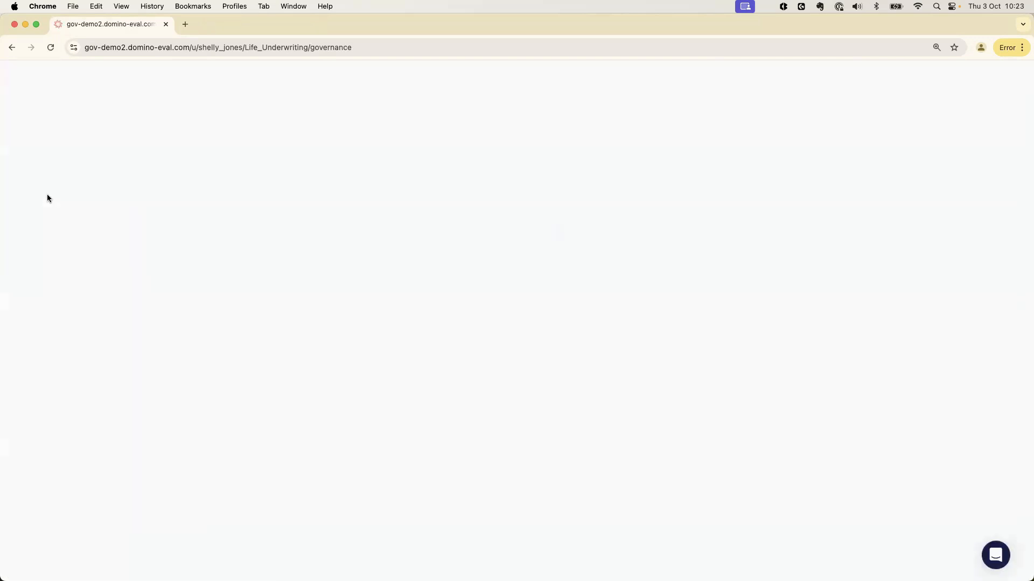
left_click(183, 281)
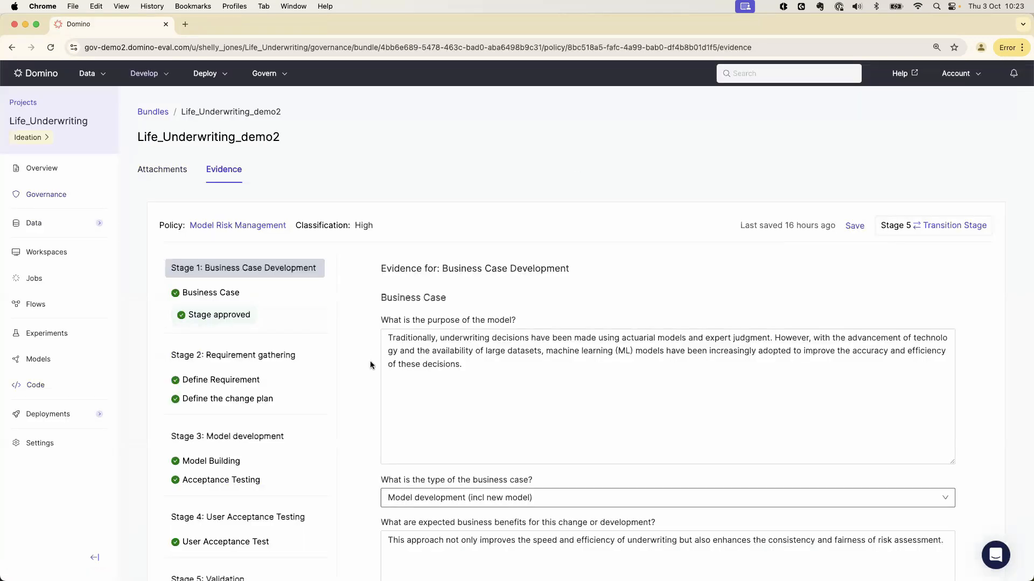
scroll(369, 390, "down", 5)
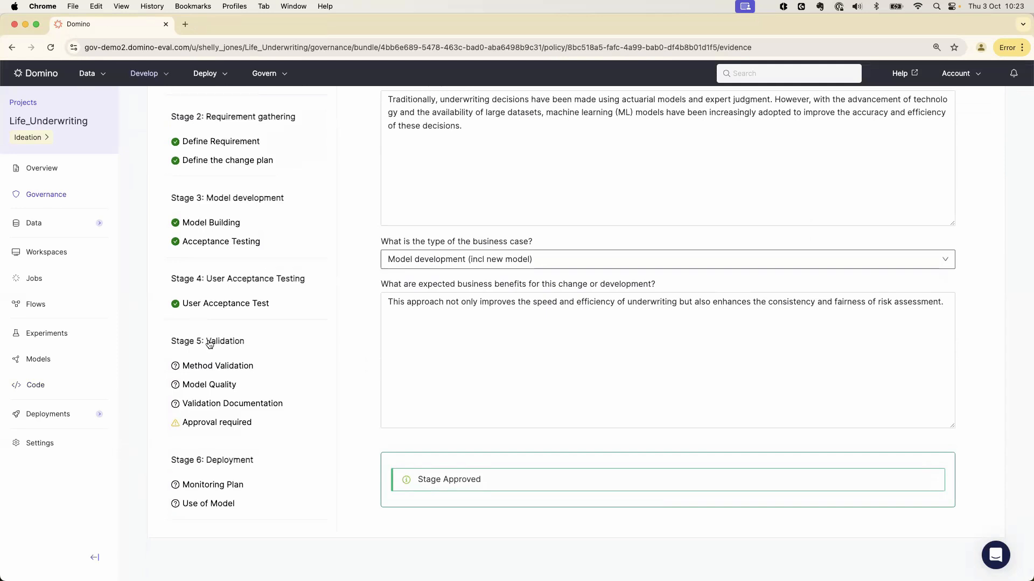
left_click(209, 341)
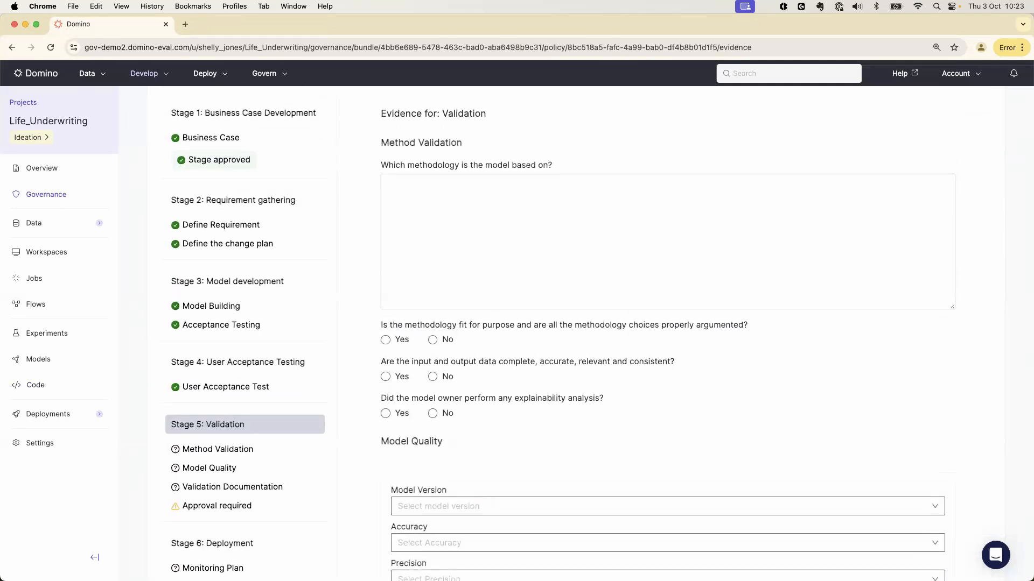
left_click(683, 219)
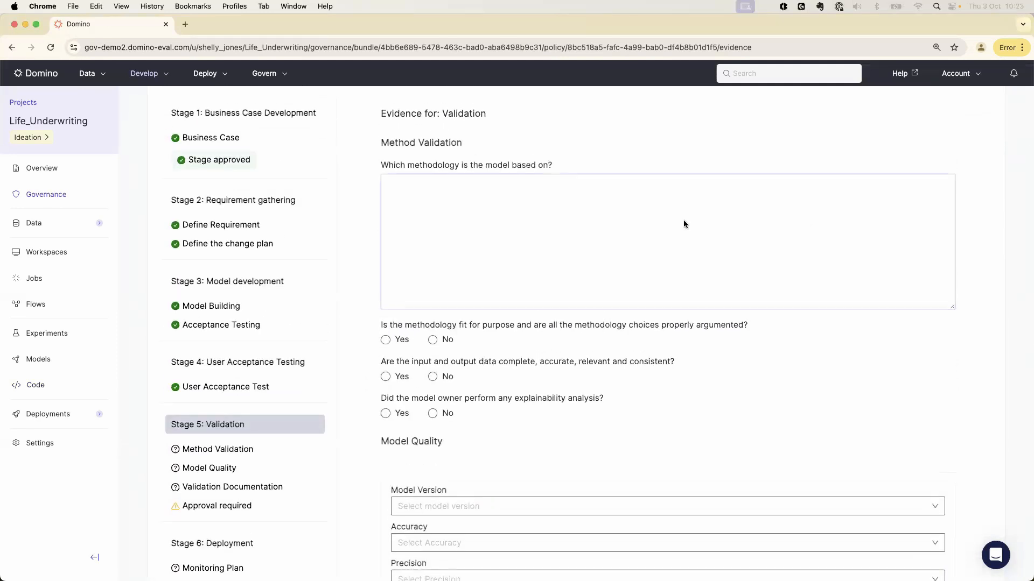
type("The model was trained using a combination of demographic, medical, lifestyle and financial information. We found that a Support Vector Machine implementation was the best.")
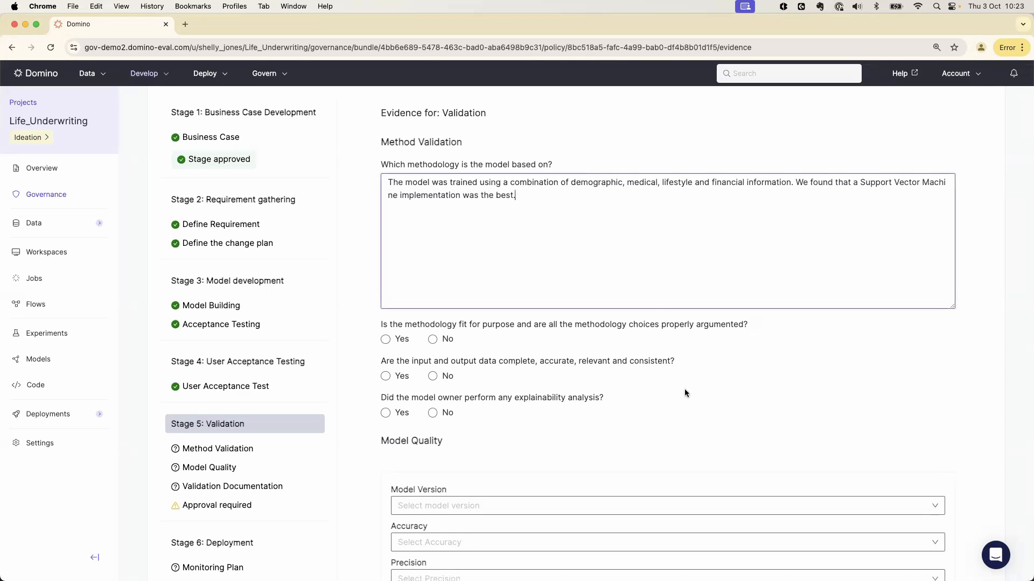
Answer Yes to the method validation questions on fit-for-purpose methodology, input and output data quality, and explainability analysis
scroll(684, 389, "down", 2)
left_click(385, 291)
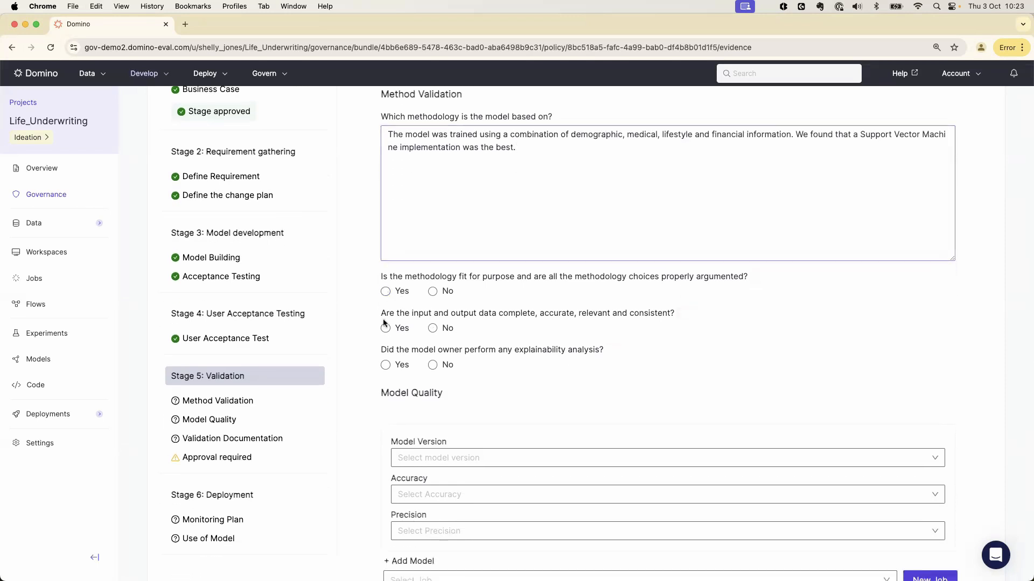
left_click(385, 327)
left_click(385, 365)
Fill in Model Quality with model version Life_Underwriting_Classification_Qtj/v1, Accuracy 0.8245 and Precision 0.7876
scroll(538, 356, "down", 4)
left_click(613, 354)
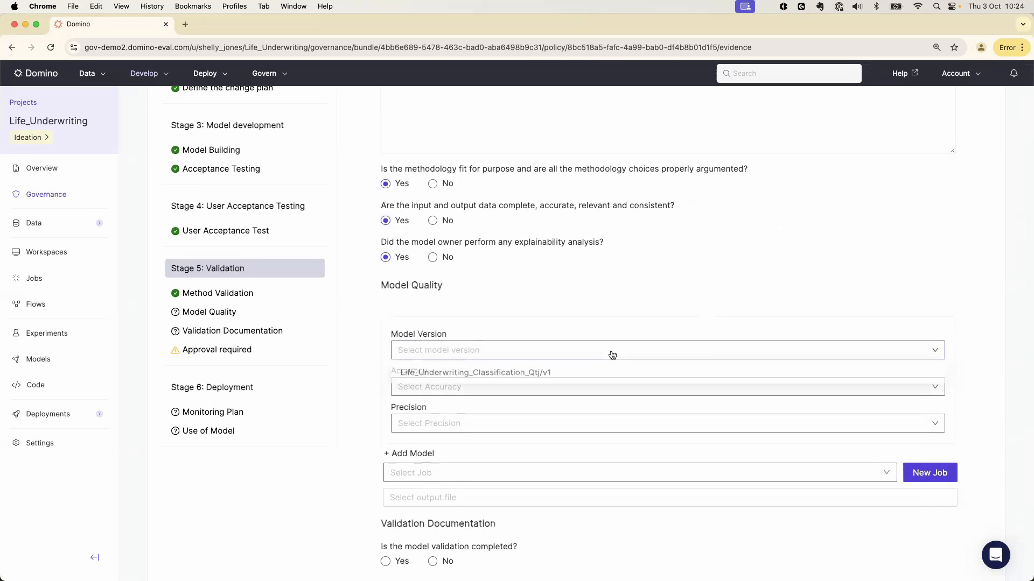
left_click(529, 374)
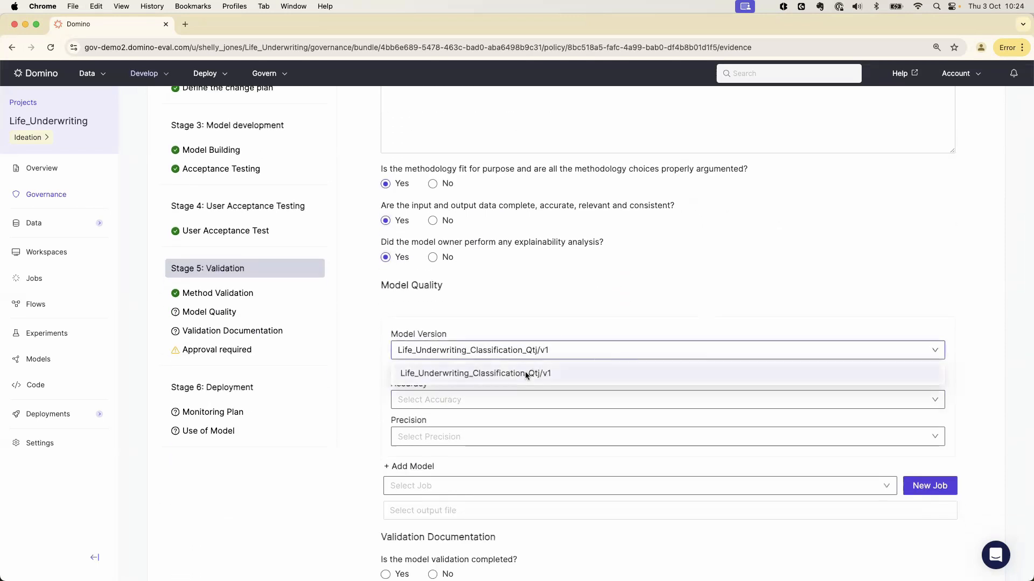
left_click(492, 403)
left_click(460, 436)
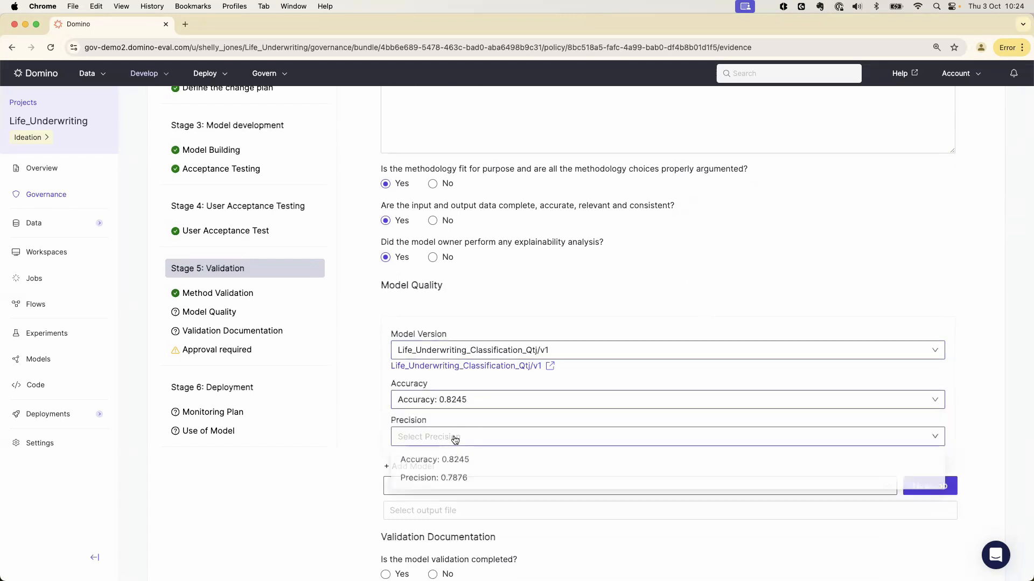
left_click(438, 481)
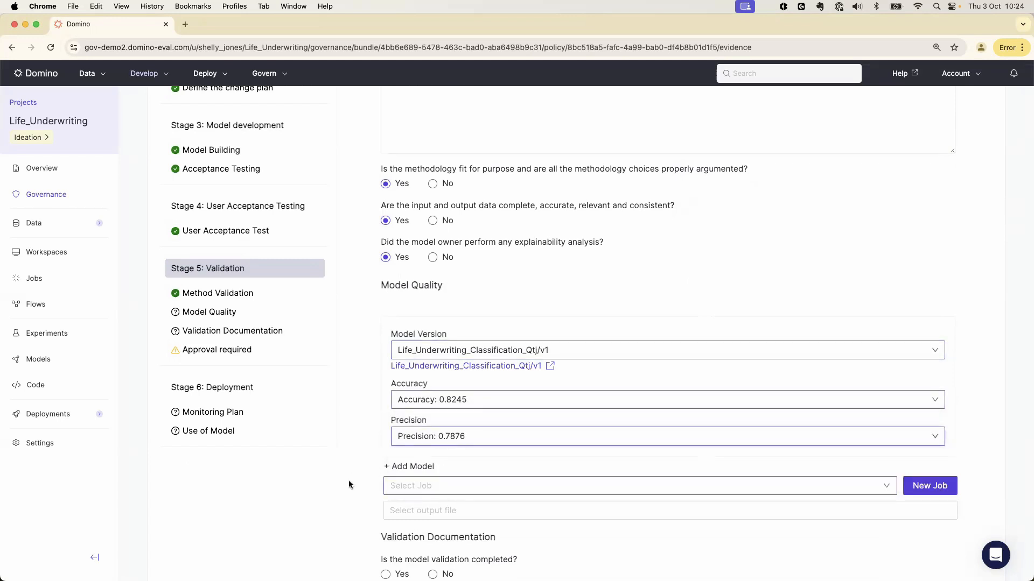
Mark the model validation as completed and request a Stage 5 review from model-gov-org
scroll(347, 481, "down", 5)
left_click(386, 439)
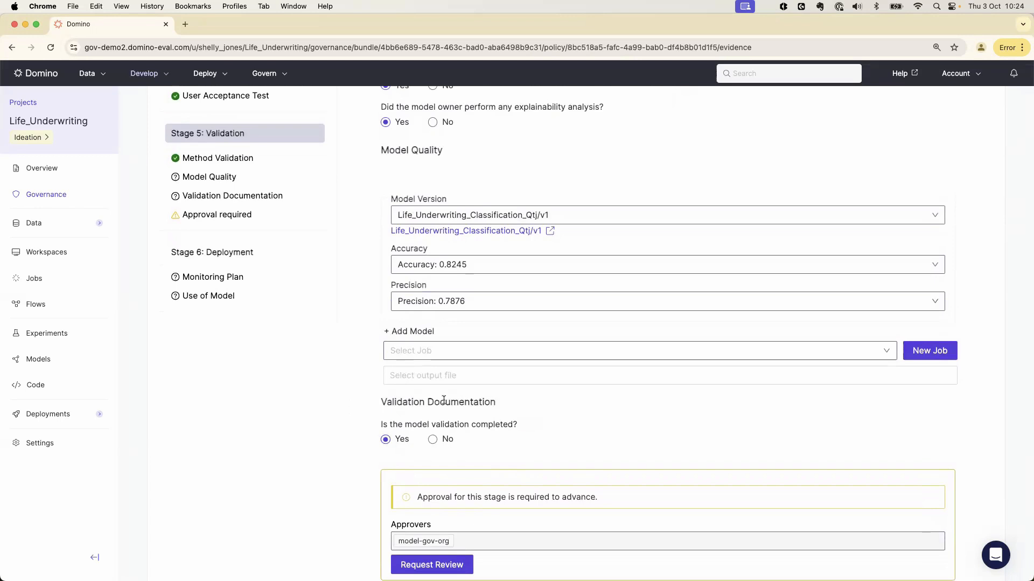
scroll(624, 435, "down", 8)
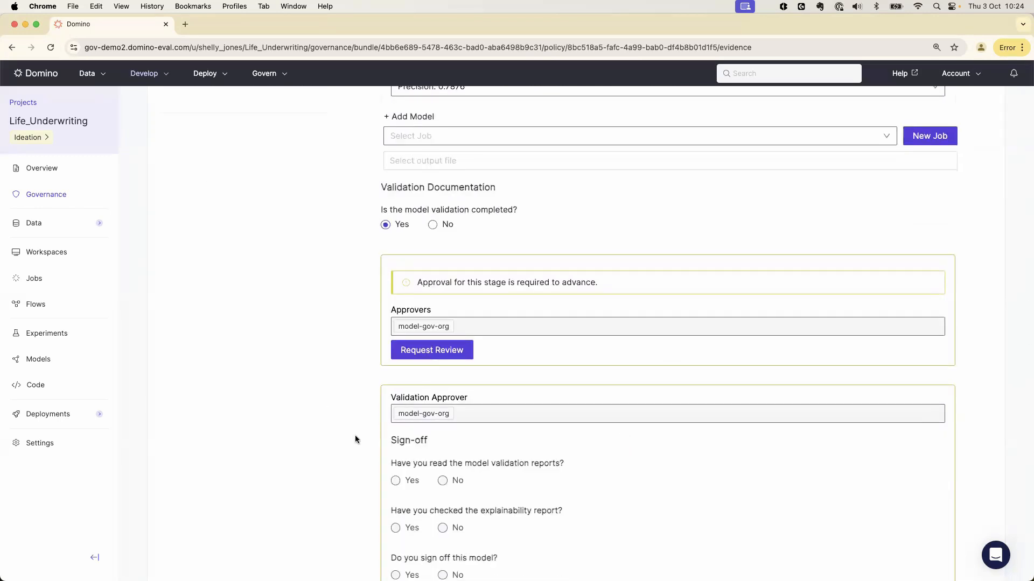
scroll(605, 478, "down", 3)
scroll(581, 508, "up", 3)
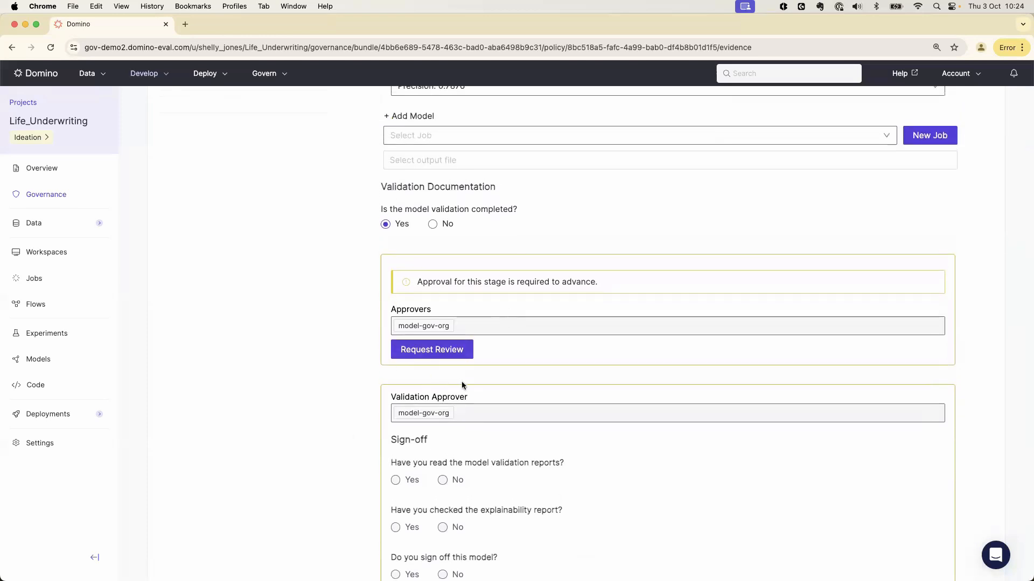
scroll(462, 384, "down", 1)
left_click(429, 345)
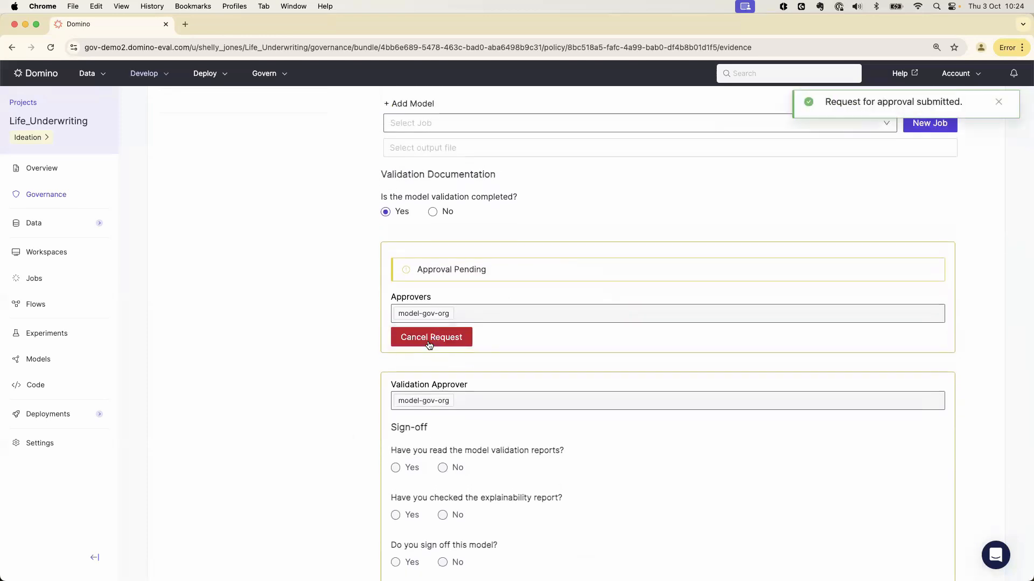
In the approver's session, open the Life_Underwriting_demo2 bundle from its Stage 5 sign-off task and review the validation evidence
key("ctrl+Right")
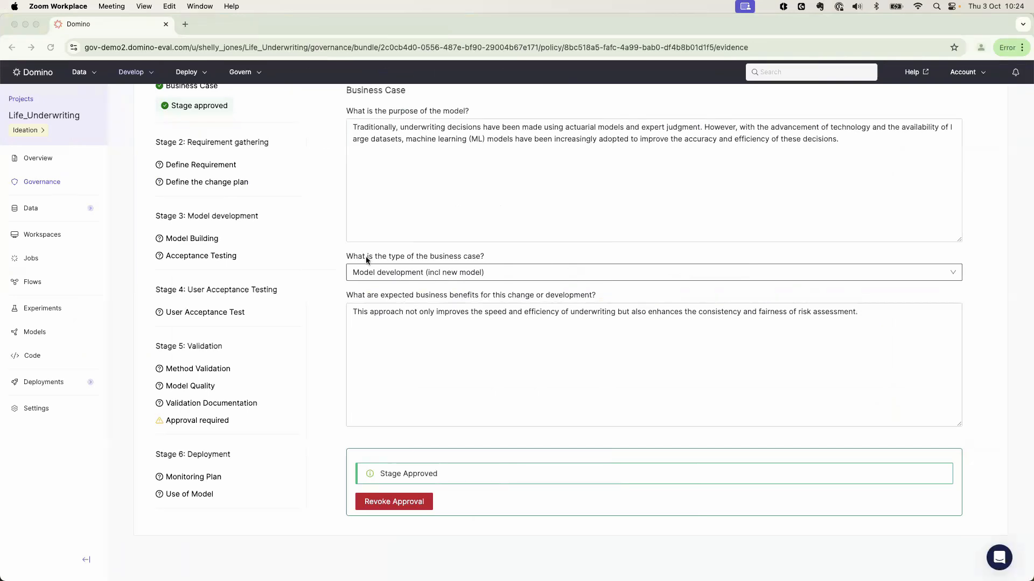
left_click(31, 74)
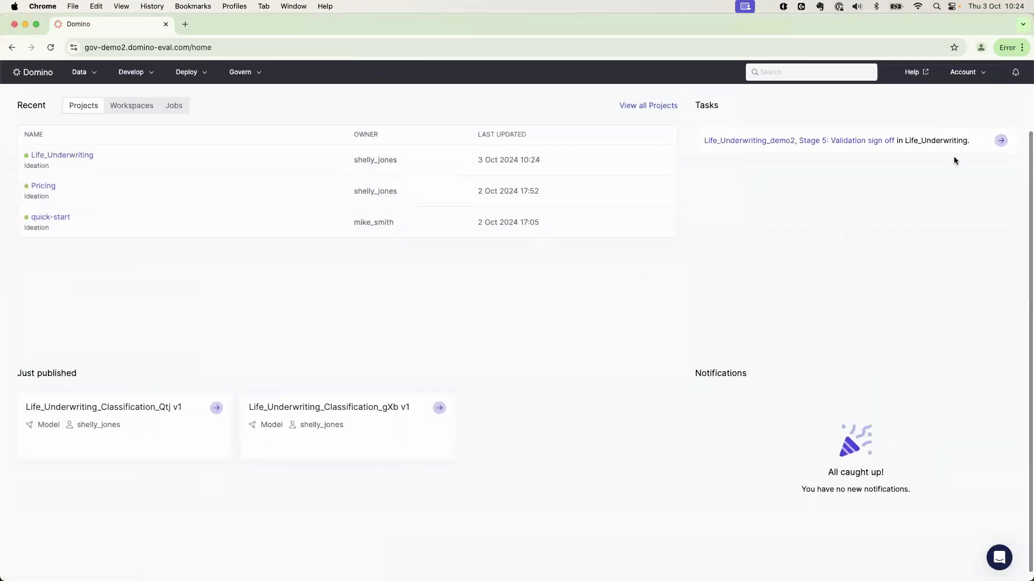
left_click(857, 141)
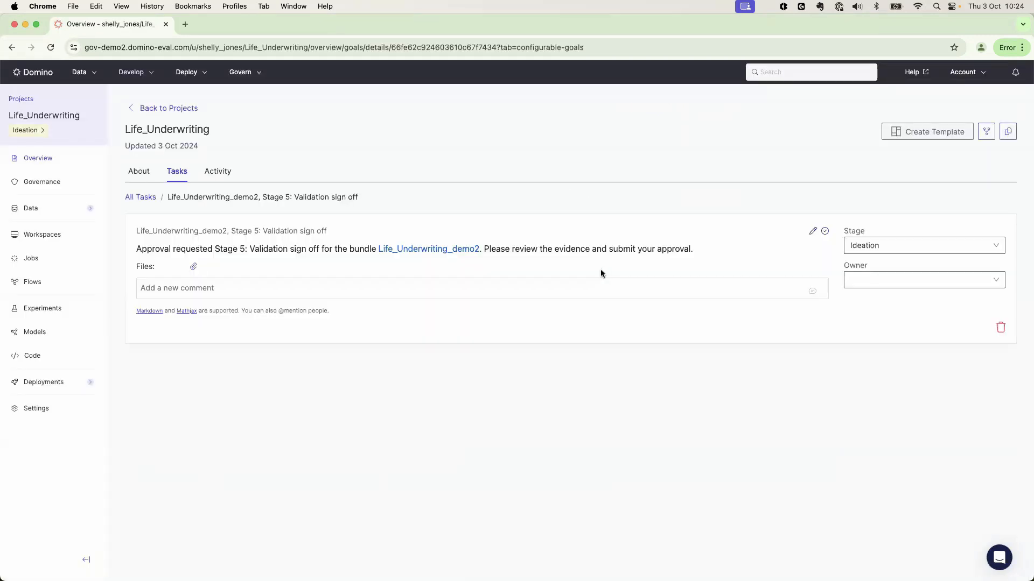
left_click(639, 346)
scroll(277, 376, "down", 5)
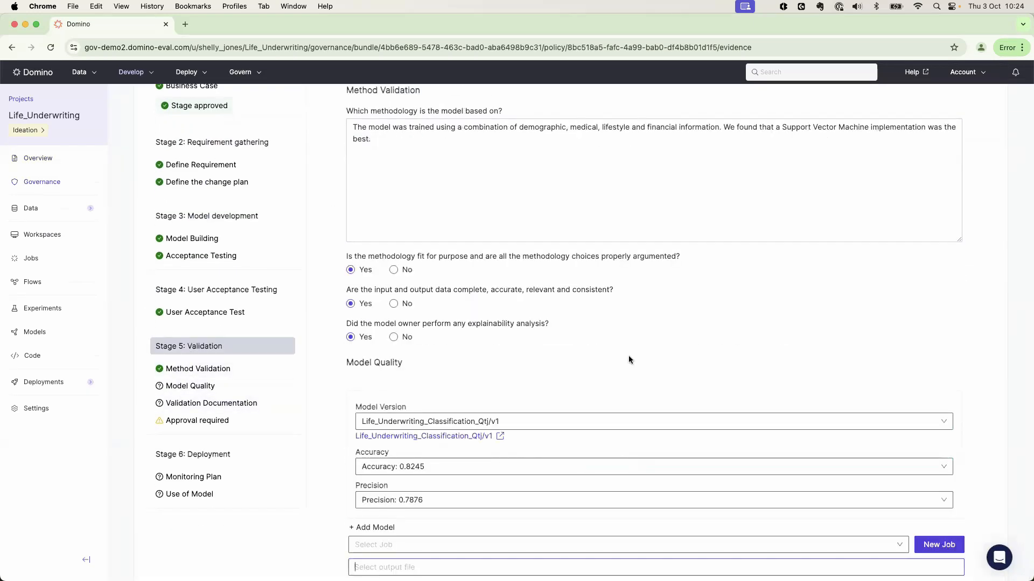
scroll(706, 362, "down", 1)
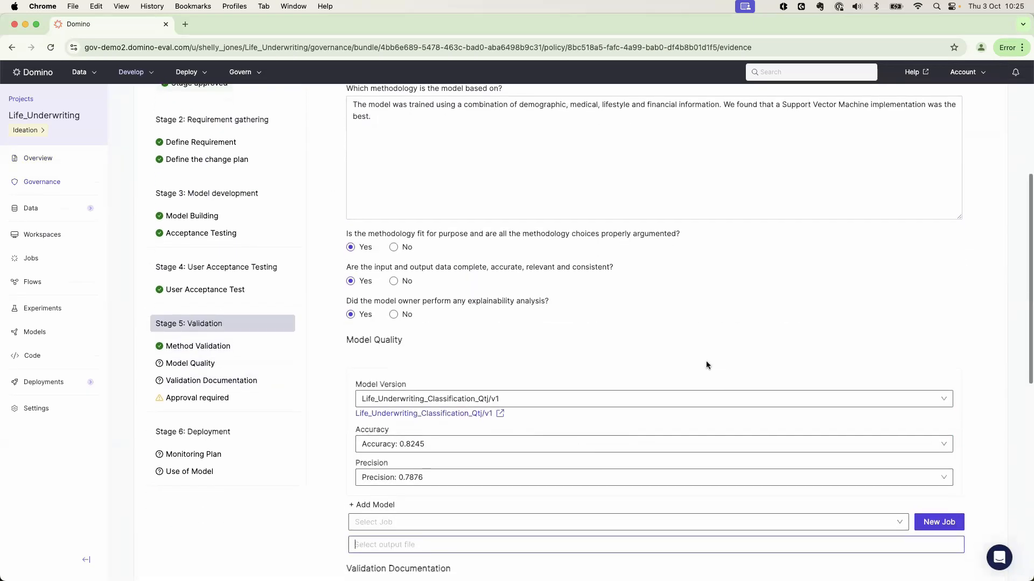
scroll(674, 327, "down", 3)
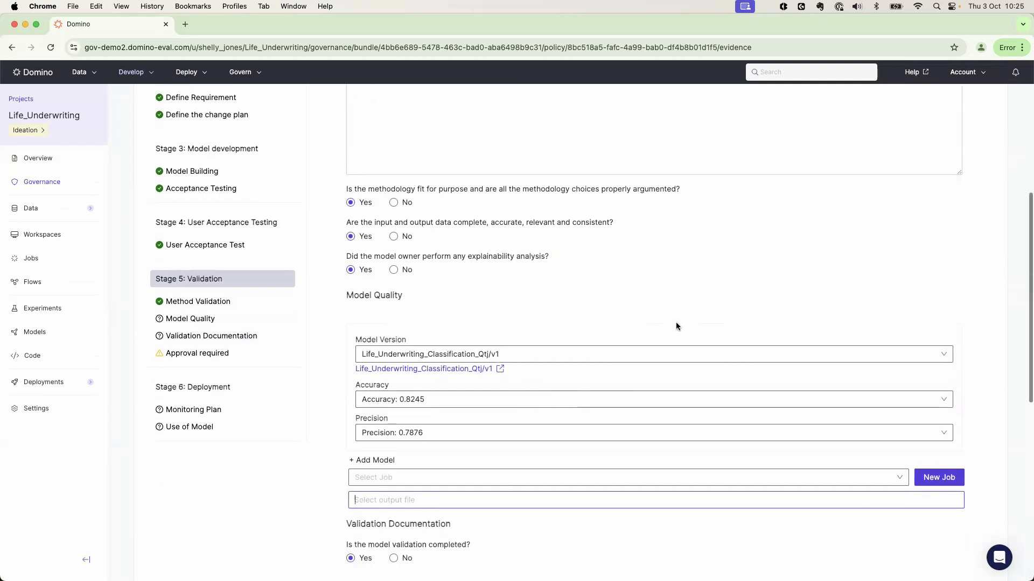
Open the linked Life_Underwriting_Classification_Qtj/v1 model in a separate browser tab and review its version performance and parameters
right_click(419, 341)
left_click(441, 348)
left_click(230, 28)
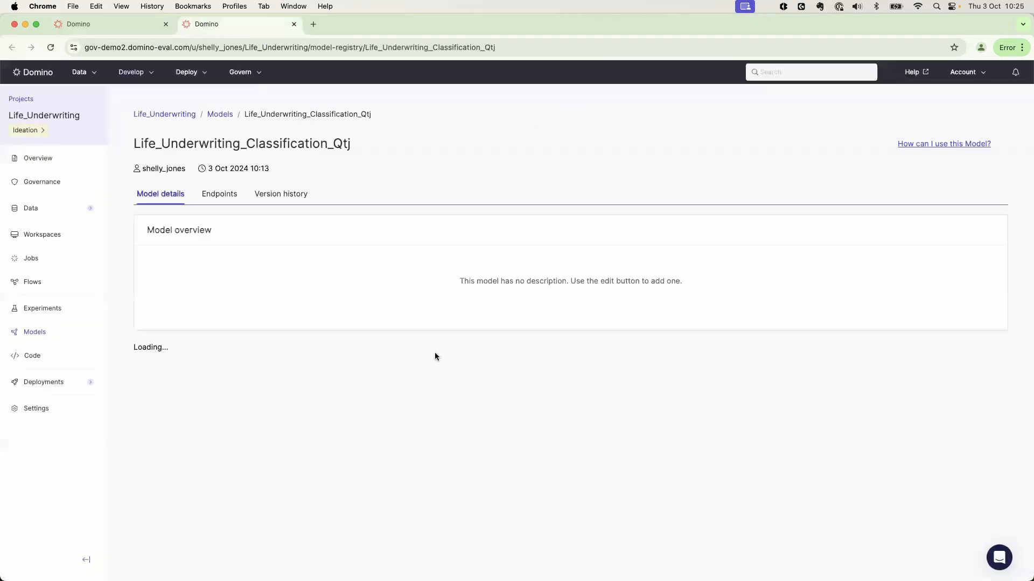
scroll(499, 368, "down", 3)
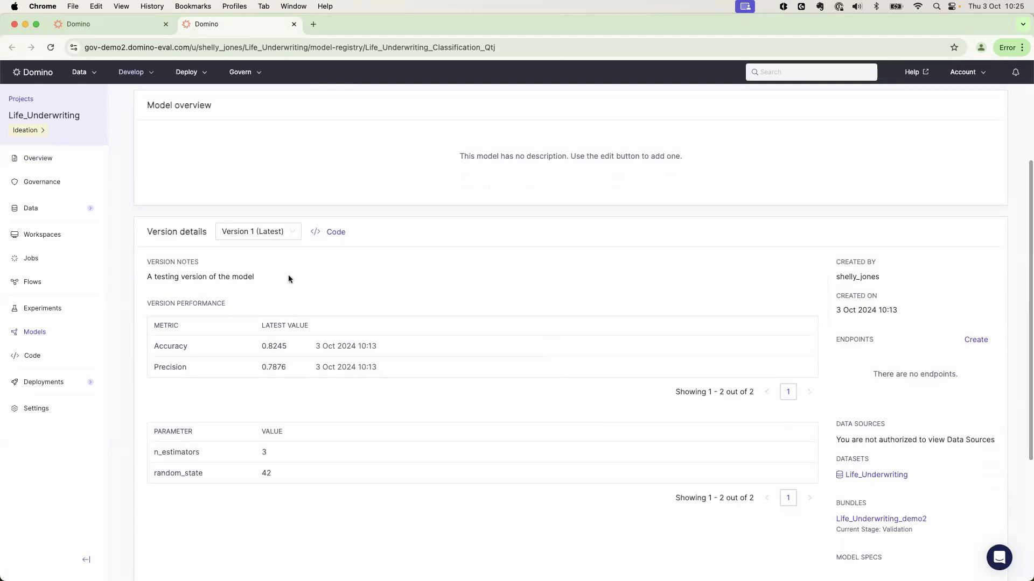
scroll(463, 339, "up", 1)
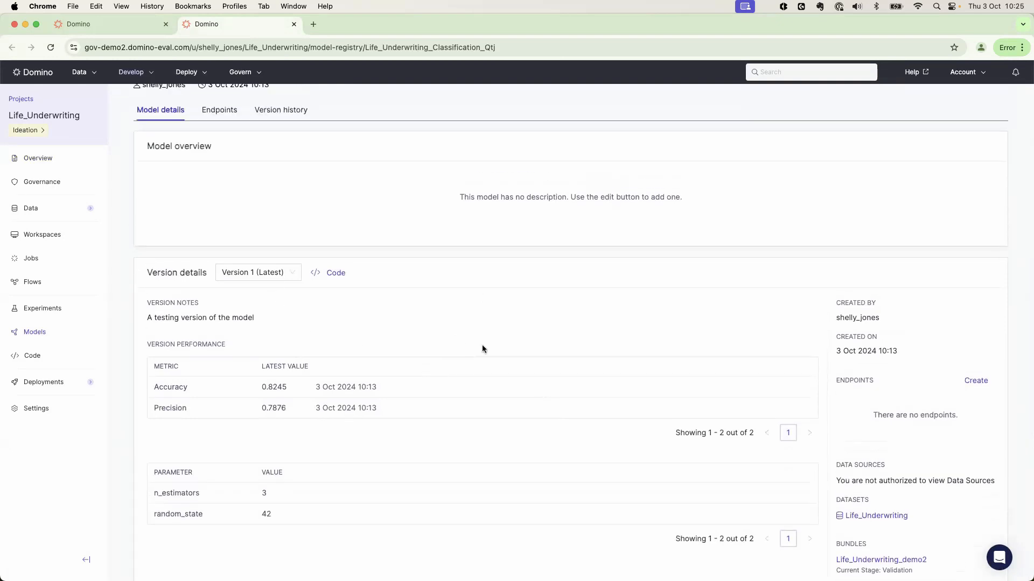
scroll(485, 350, "up", 2)
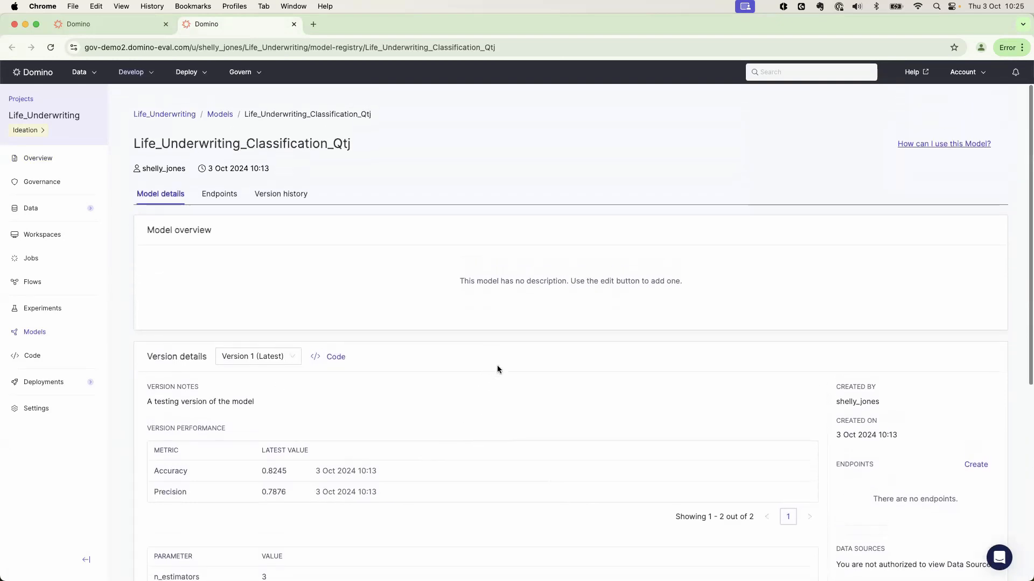
Return to the Life_Underwriting_demo2 bundle and review the Model Validation Report.pdf among its attachments
left_click(97, 24)
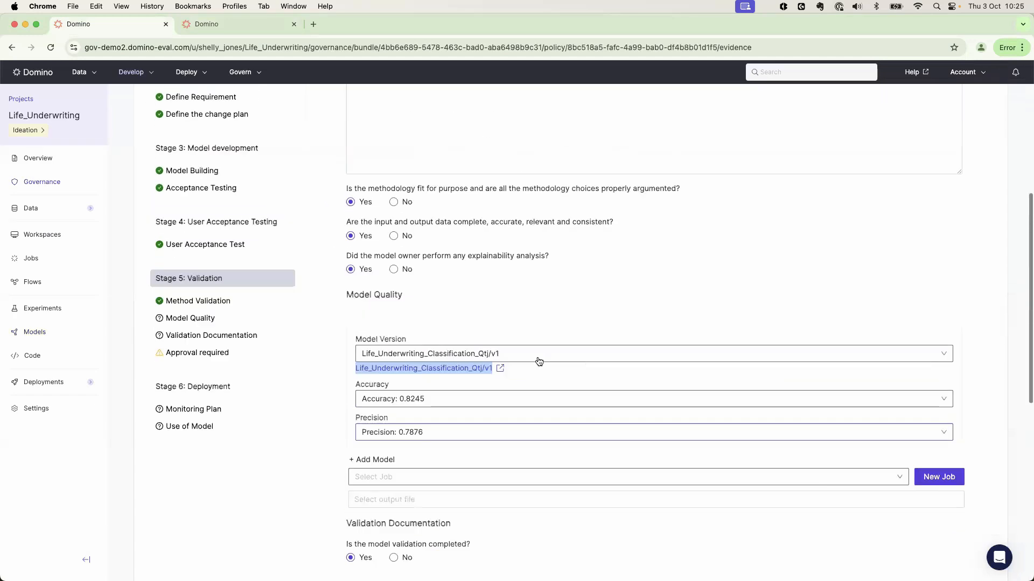
scroll(538, 361, "up", 5)
left_click(138, 161)
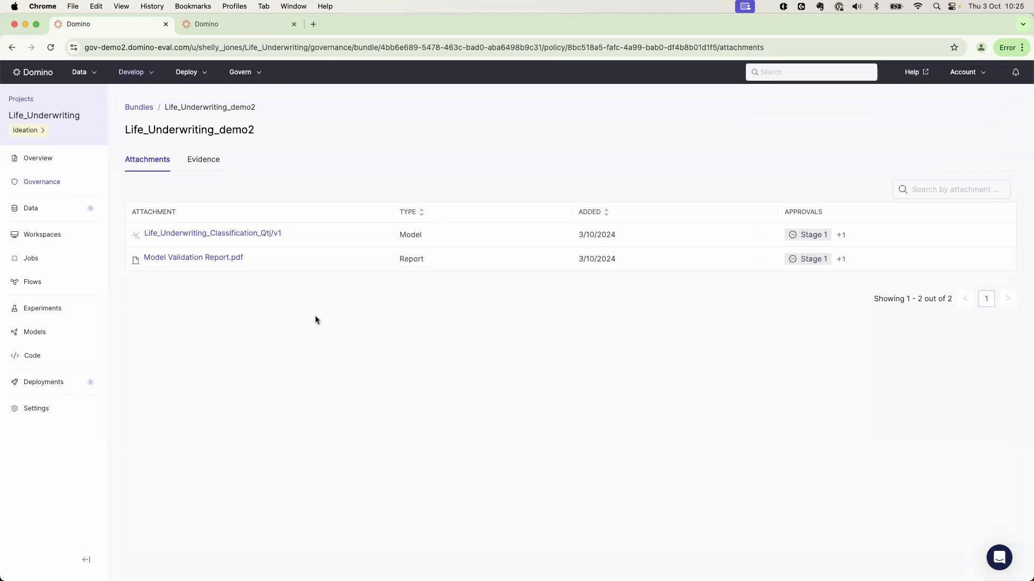
left_click(189, 258)
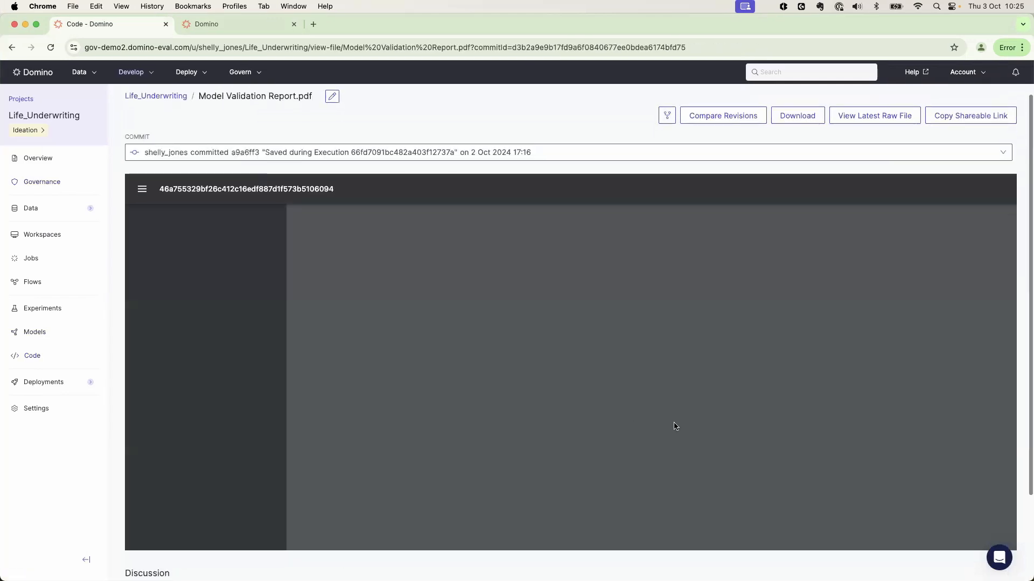
scroll(674, 423, "down", 1)
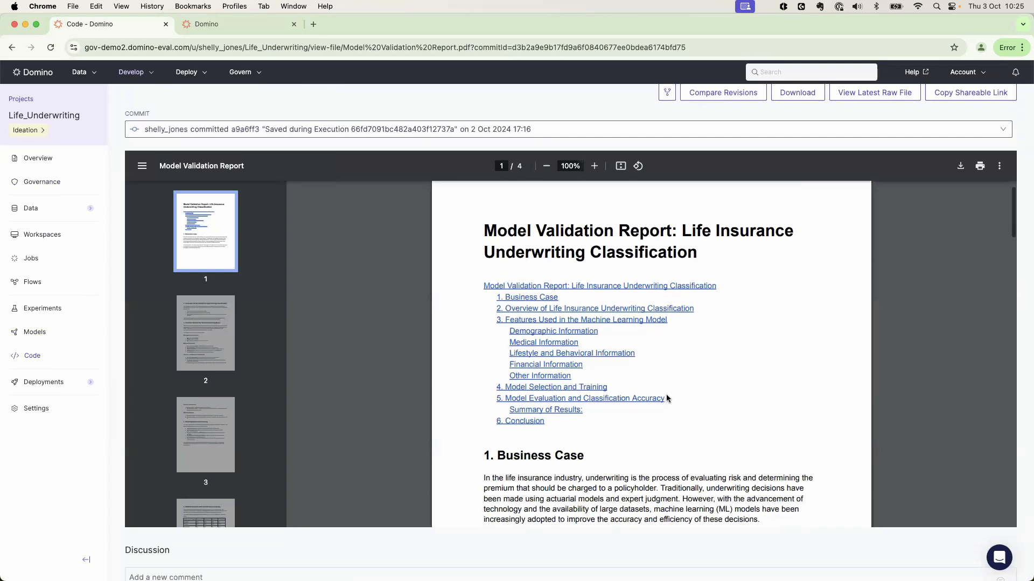
scroll(667, 398, "down", 2)
scroll(671, 399, "up", 3)
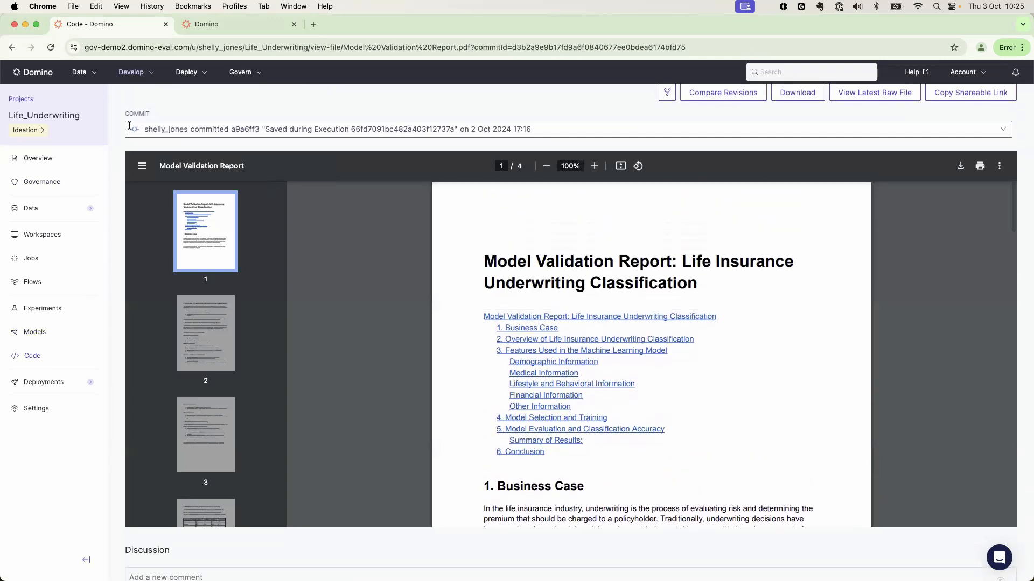
key("super+bracketleft")
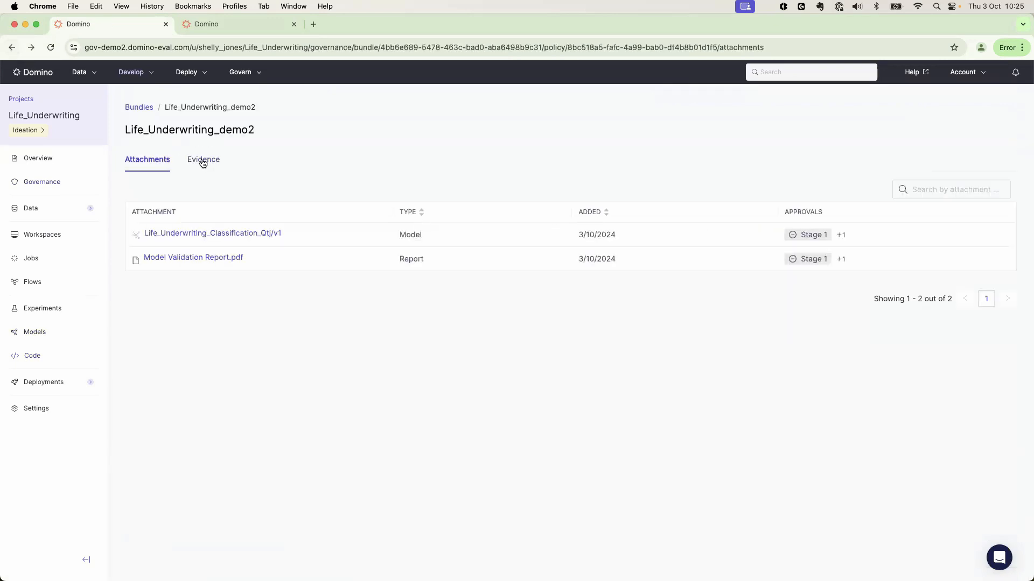
In the bundle's Stage 5 Validation evidence, answer Yes to the reports-read, explainability-checked and model sign-off questions, and approve the stage
left_click(203, 162)
scroll(270, 430, "down", 5)
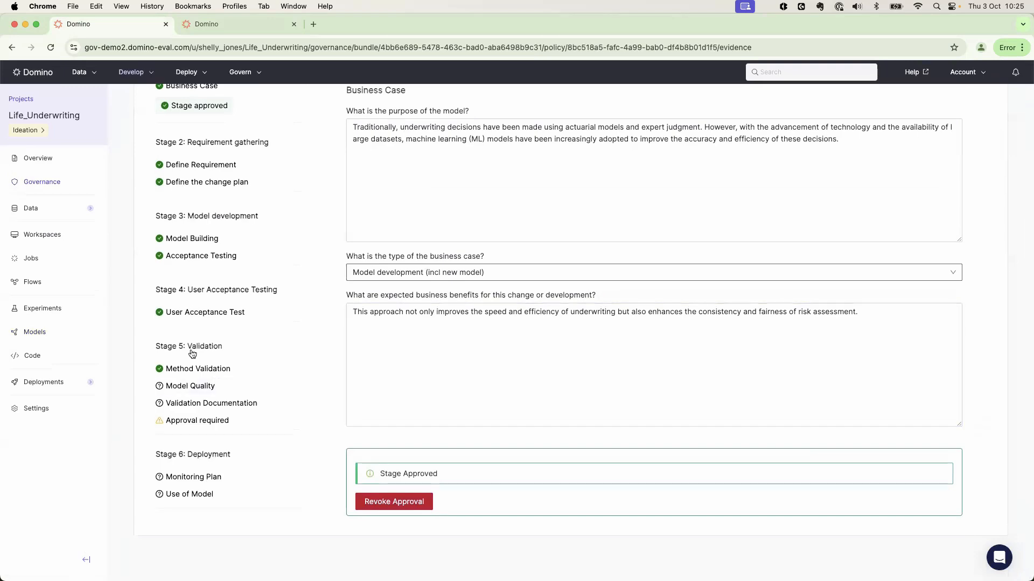
left_click(192, 351)
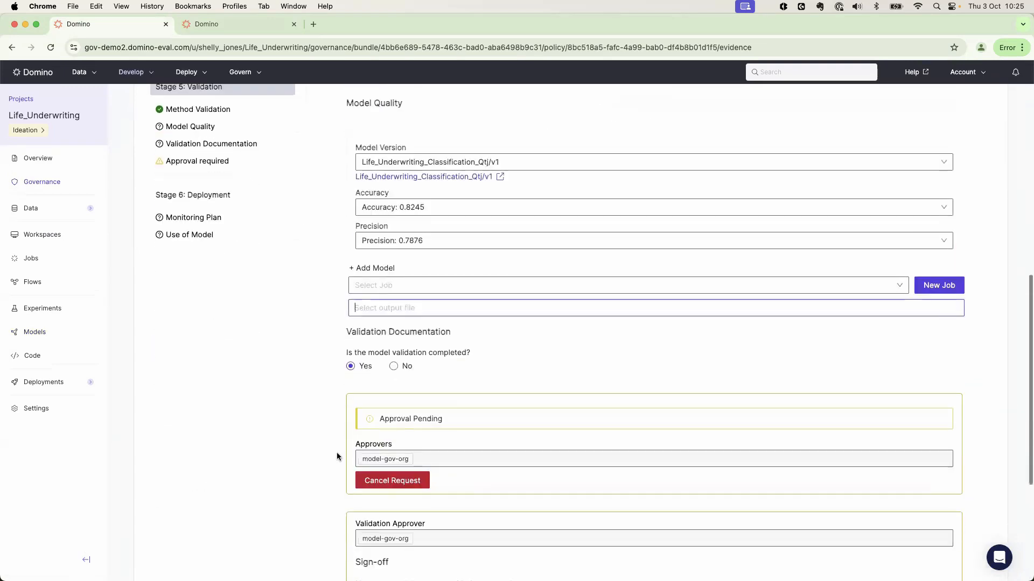
scroll(338, 453, "down", 5)
left_click(360, 376)
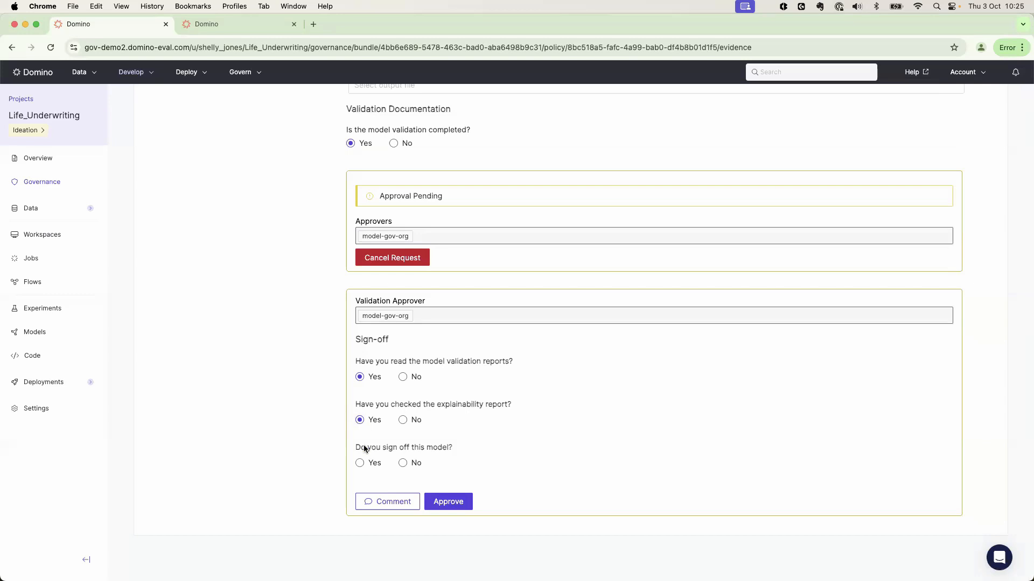
left_click(360, 463)
left_click(448, 501)
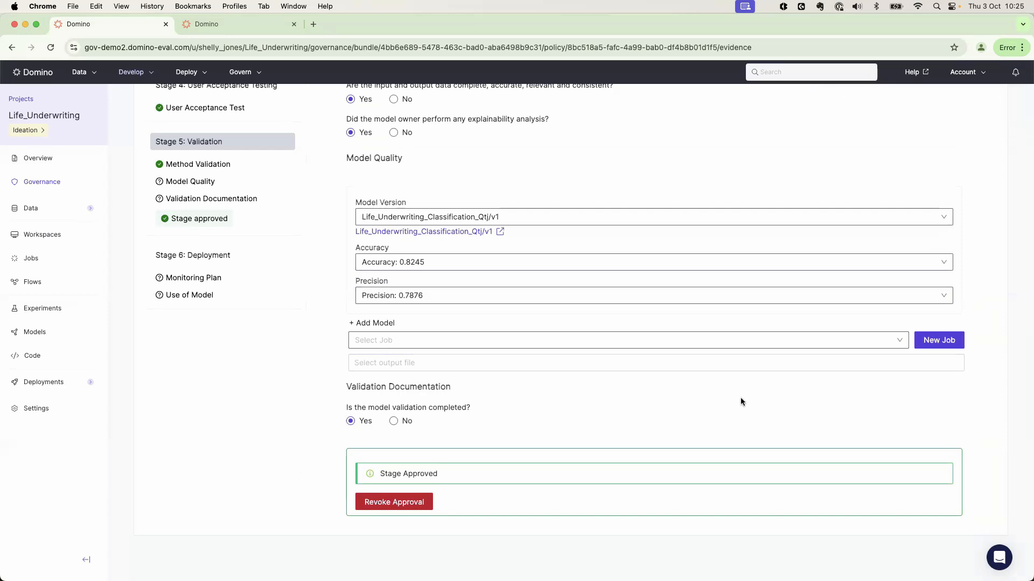